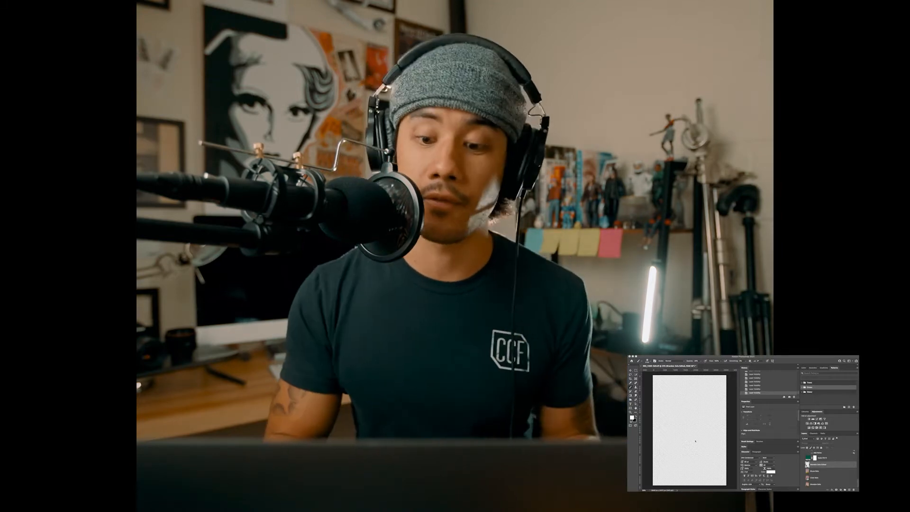
# - Show the Bruce Solo, Brandon Solo and Crow Solo layers one at a time to inspect each source photo
pyautogui.click(802, 472)
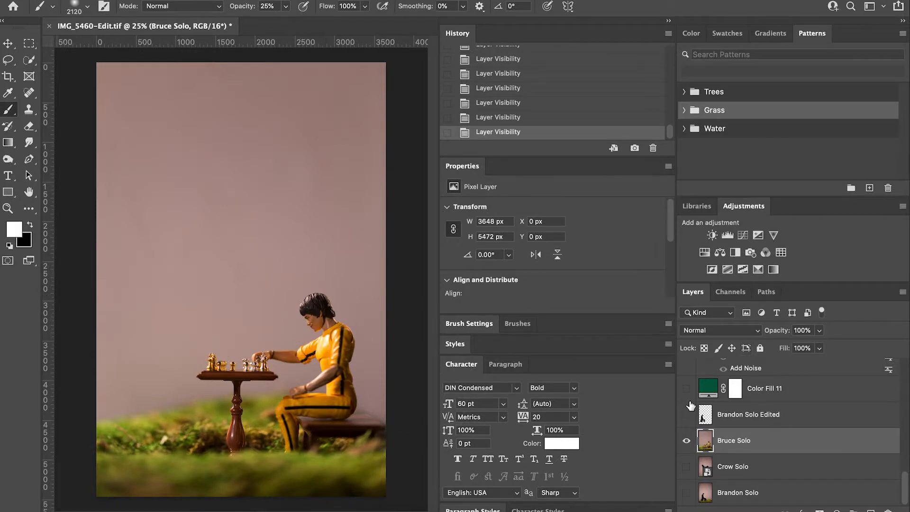
pyautogui.click(687, 441)
pyautogui.click(694, 492)
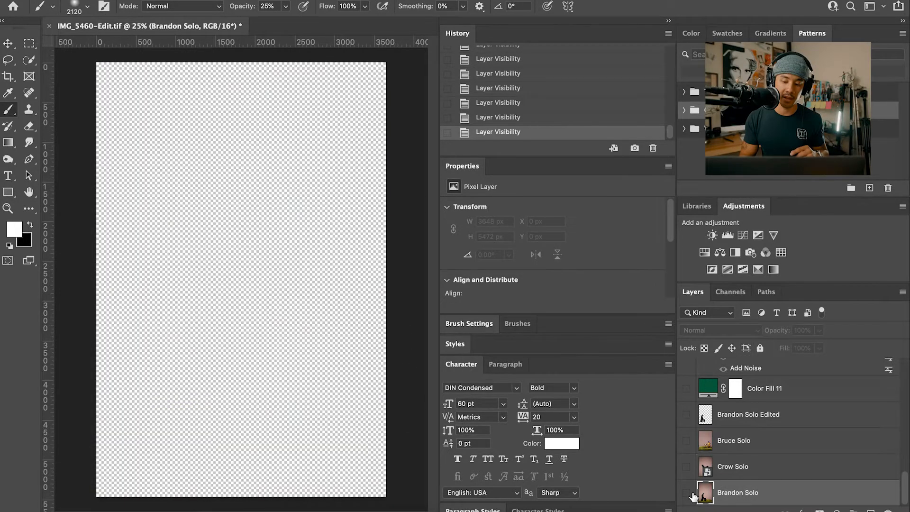
pyautogui.click(690, 494)
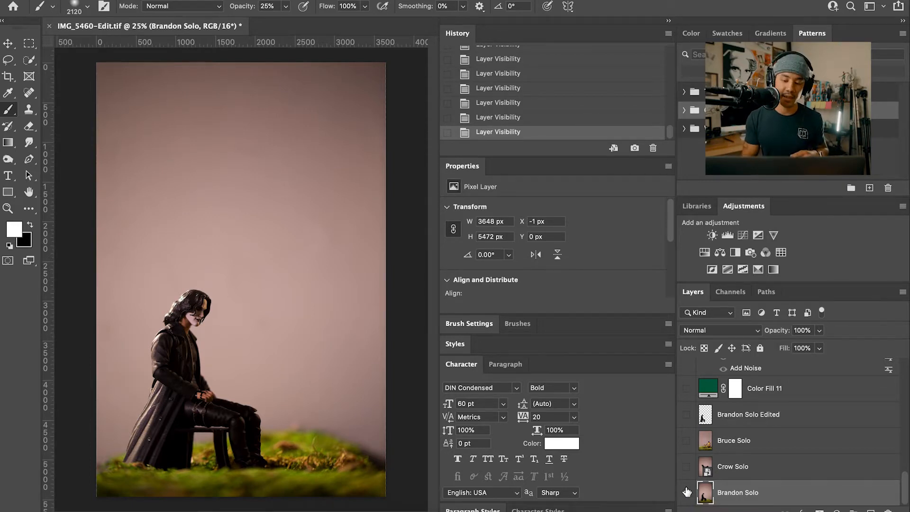
pyautogui.click(686, 492)
pyautogui.click(688, 467)
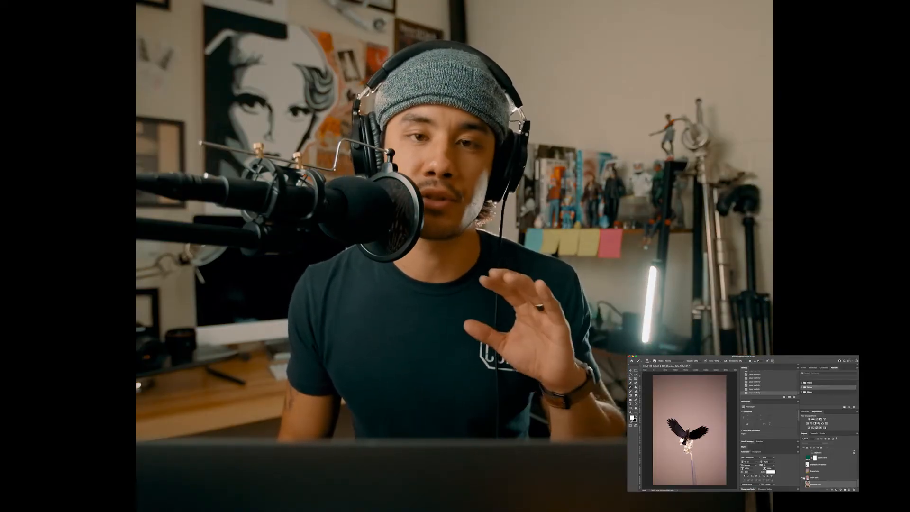
# - Hide Crow Solo, view Bruce Solo briefly, and leave only the Brandon Solo layer visible
pyautogui.click(803, 477)
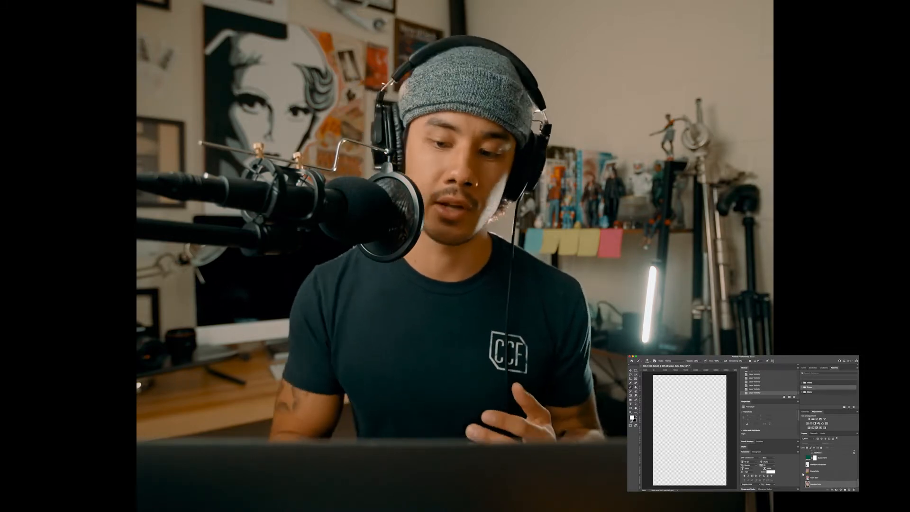
pyautogui.click(803, 471)
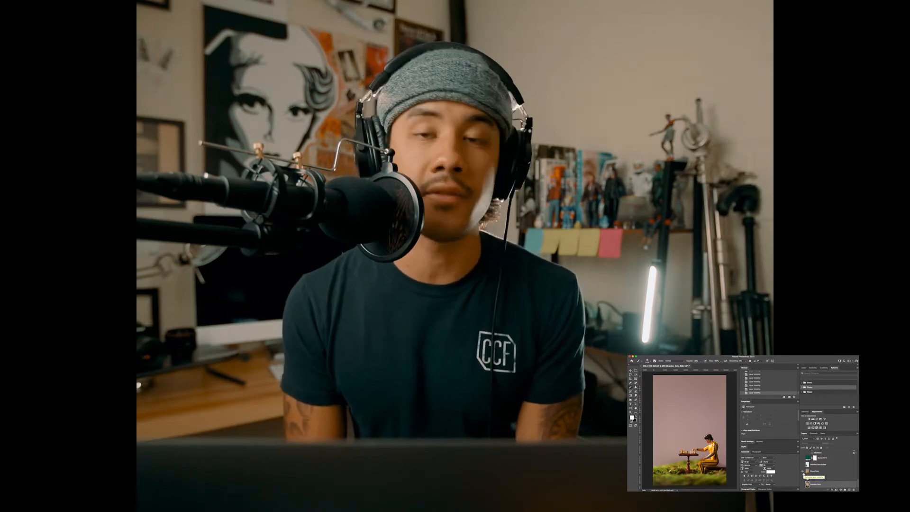
pyautogui.click(803, 471)
pyautogui.click(803, 484)
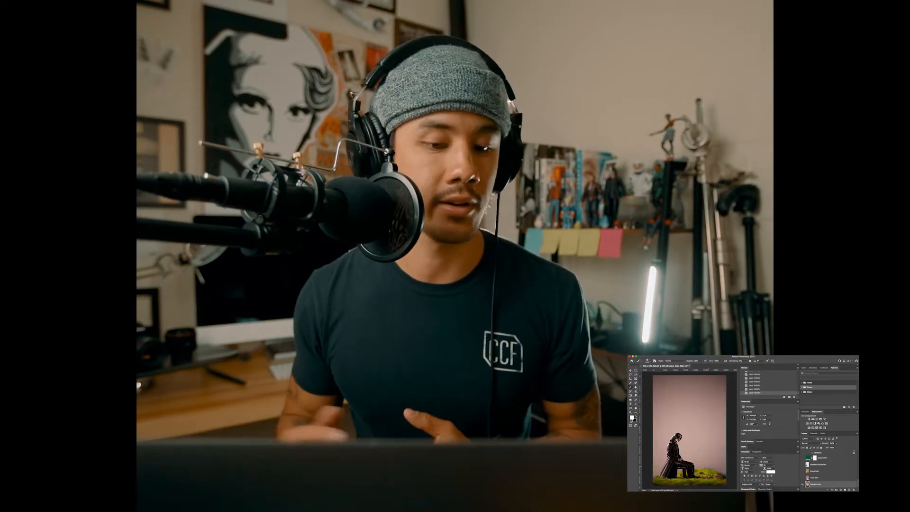
# - Use the Eraser tool with a 1040 px brush to clear the uppermost band of backdrop on the Brandon Solo layer
pyautogui.click(636, 391)
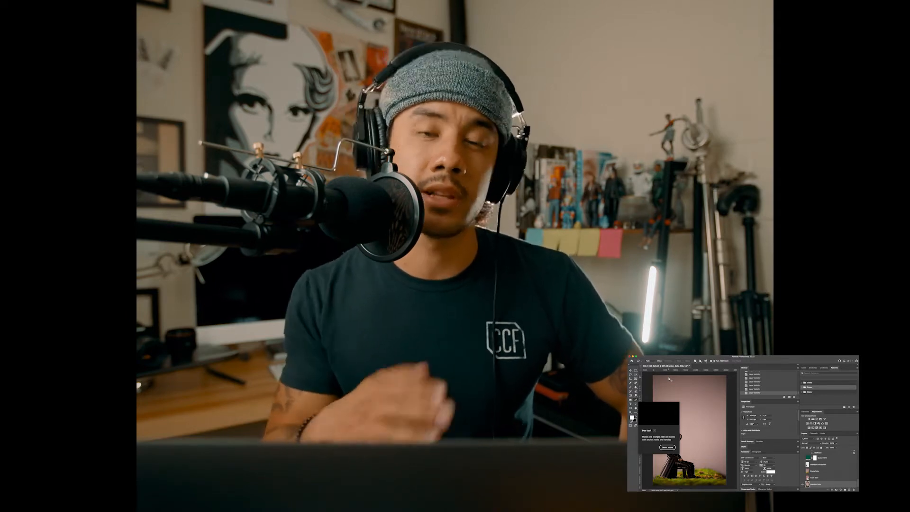
pyautogui.click(637, 391)
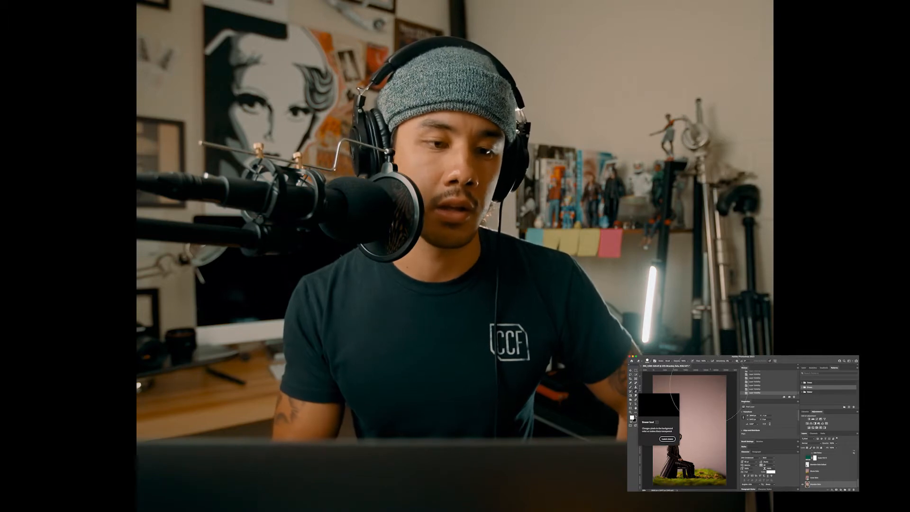
pyautogui.click(648, 362)
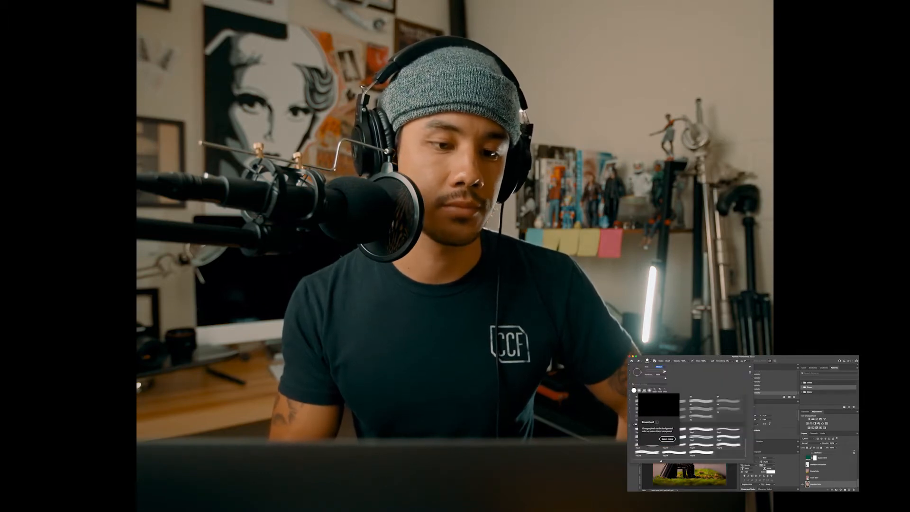
pyautogui.click(686, 357)
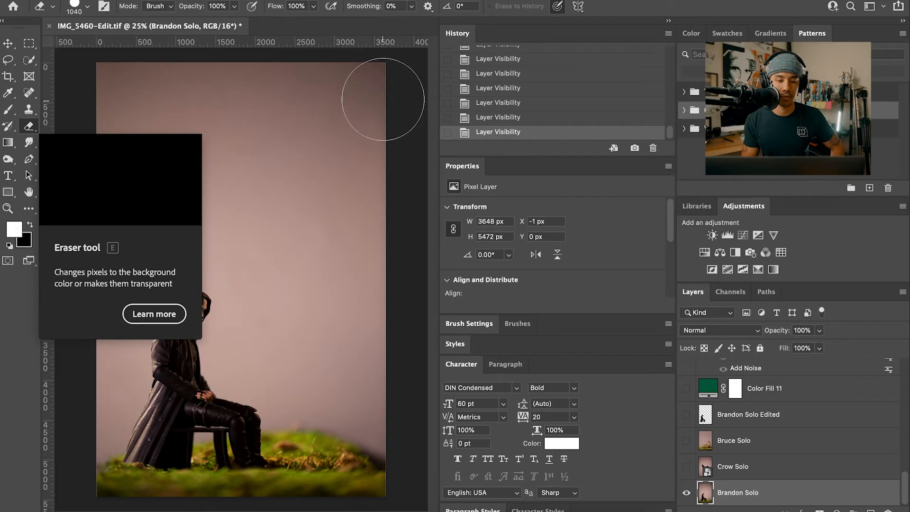
pyautogui.moveTo(380, 97)
pyautogui.mouseDown()
pyautogui.moveTo(111, 93)
pyautogui.moveTo(368, 163)
pyautogui.moveTo(121, 153)
pyautogui.moveTo(351, 157)
pyautogui.moveTo(163, 153)
pyautogui.mouseUp()
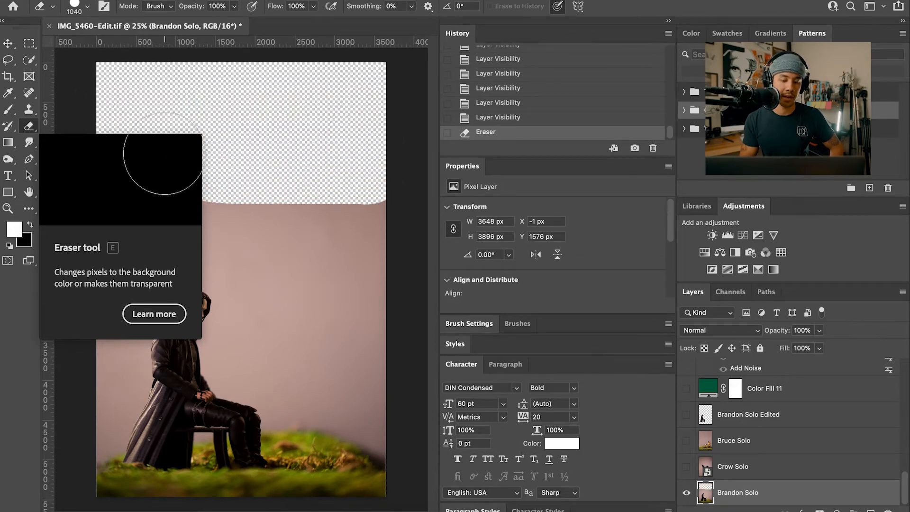
# - Erase more of the pink backdrop above and beside the seated figure's head on the Brandon Solo layer
pyautogui.hotkey('ctrl', '+')
pyautogui.hotkey('ctrl', '+')
pyautogui.hotkey('ctrl', '+')
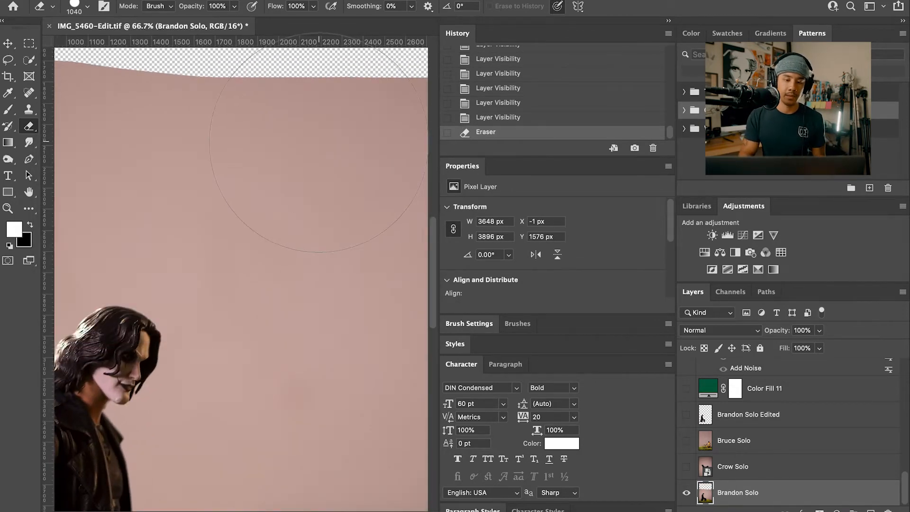
pyautogui.click(318, 142)
pyautogui.click(320, 143)
pyautogui.click(246, 152)
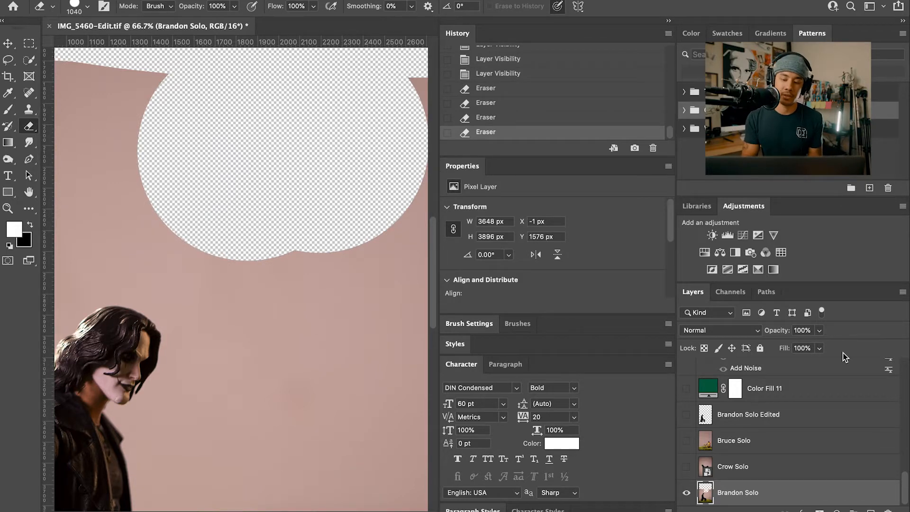
# - Hide the Brandon Solo layer and show the cut-out Brandon Solo Edited layer instead
pyautogui.click(685, 491)
pyautogui.click(686, 415)
pyautogui.hotkey('ctrl', '-')
pyautogui.hotkey('ctrl', '-')
pyautogui.hotkey('ctrl', '-')
pyautogui.hotkey('ctrl', '-')
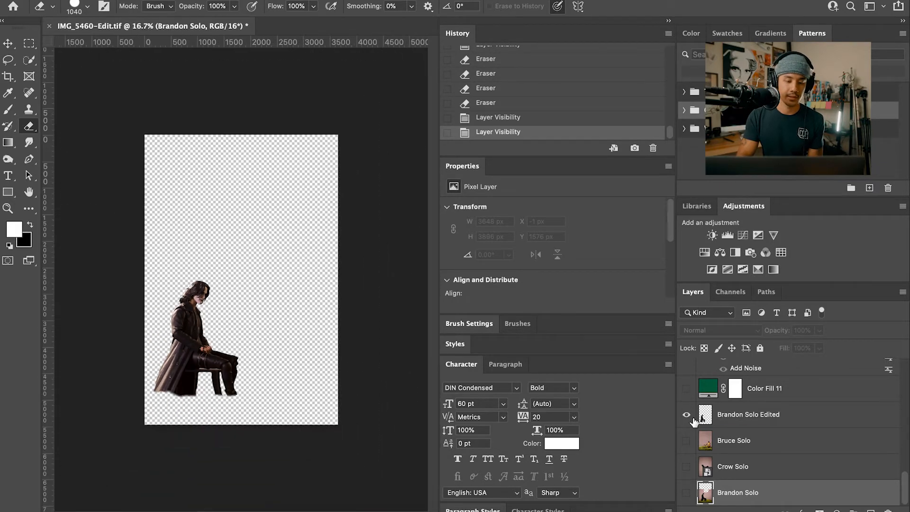
# - Enlarge the Brandon Solo Edited layer with Free Transform to about 2229 by 2741 px
pyautogui.click(830, 420)
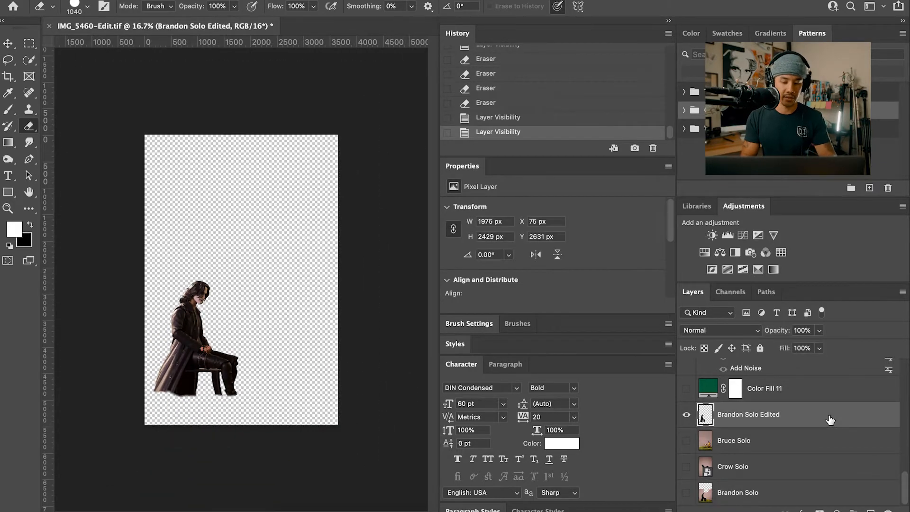
pyautogui.hotkey('ctrl', 't')
pyautogui.moveTo(204, 270)
pyautogui.mouseDown()
pyautogui.moveTo(202, 237)
pyautogui.moveTo(207, 256)
pyautogui.mouseUp()
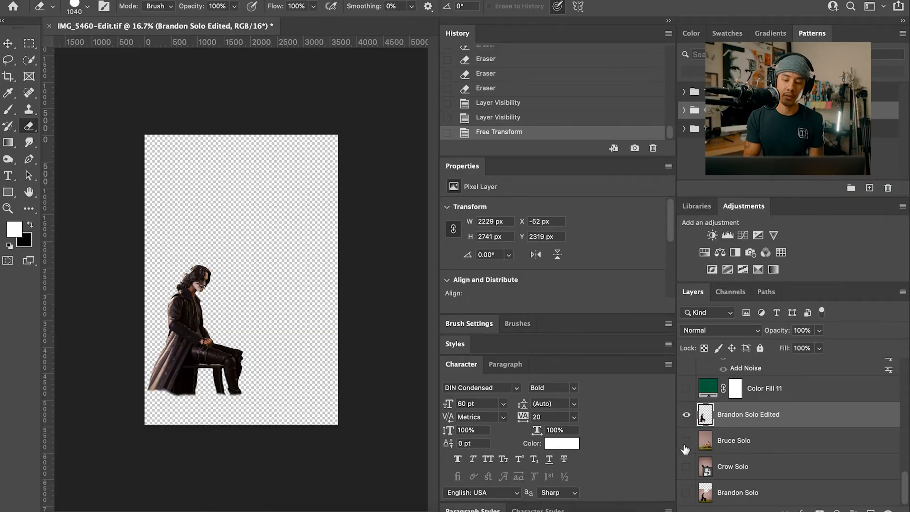
# - Show the Bruce Solo layer and scale Brandon Solo Edited down slightly to match the figure across the chess table
pyautogui.click(686, 441)
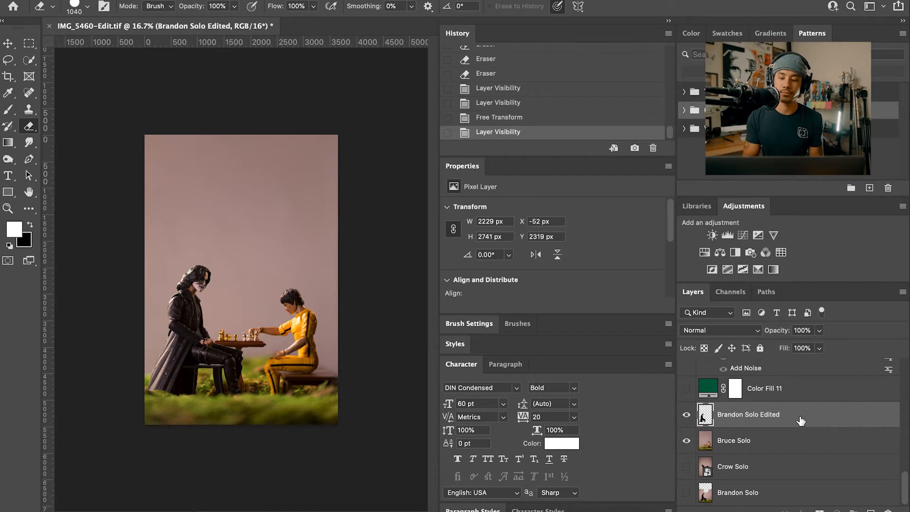
pyautogui.press('super+t')
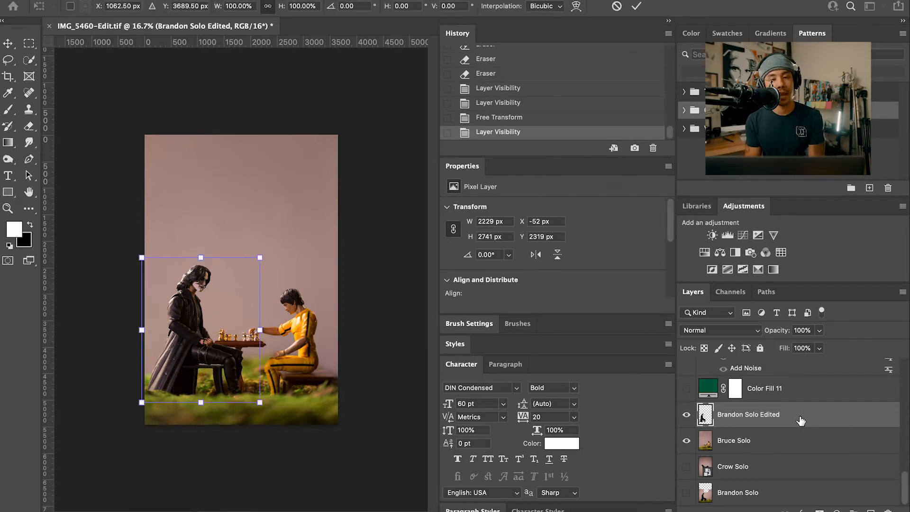
pyautogui.moveTo(201, 258); pyautogui.dragTo(199, 266)
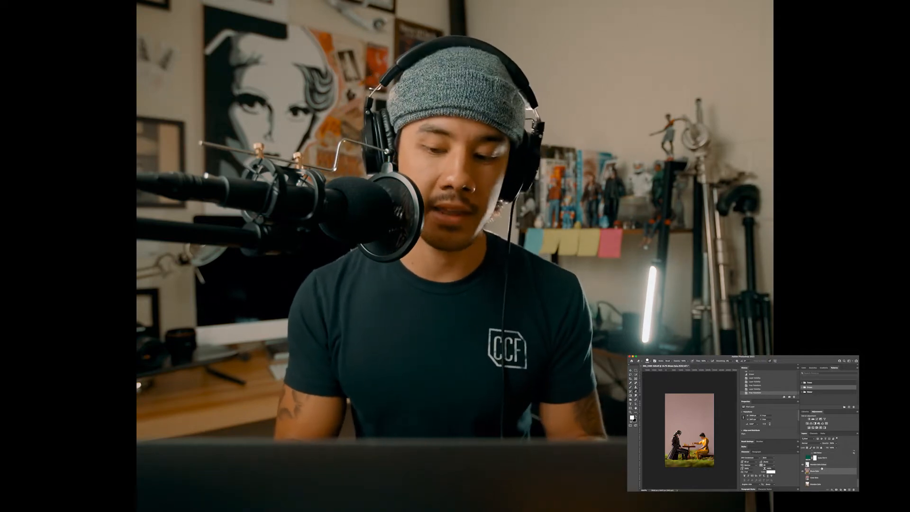
# - Combine Bruce Solo and Brandon Solo Edited into one rasterized layer via a smart object, and erase its upper backdrop
pyautogui.rightClick(822, 468)
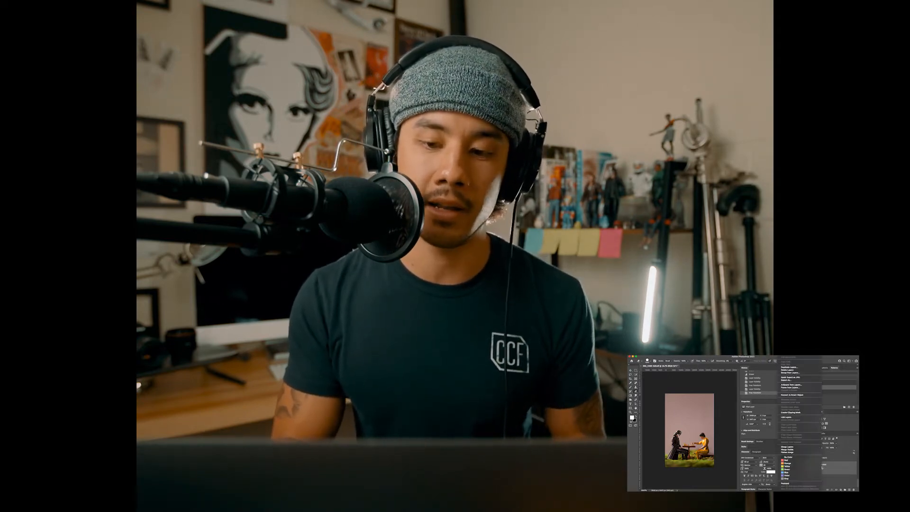
pyautogui.click(799, 396)
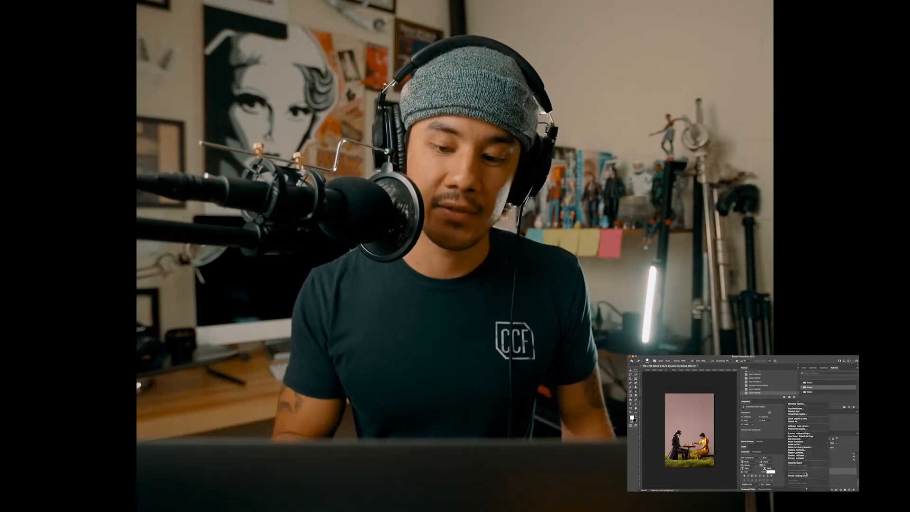
pyautogui.click(802, 463)
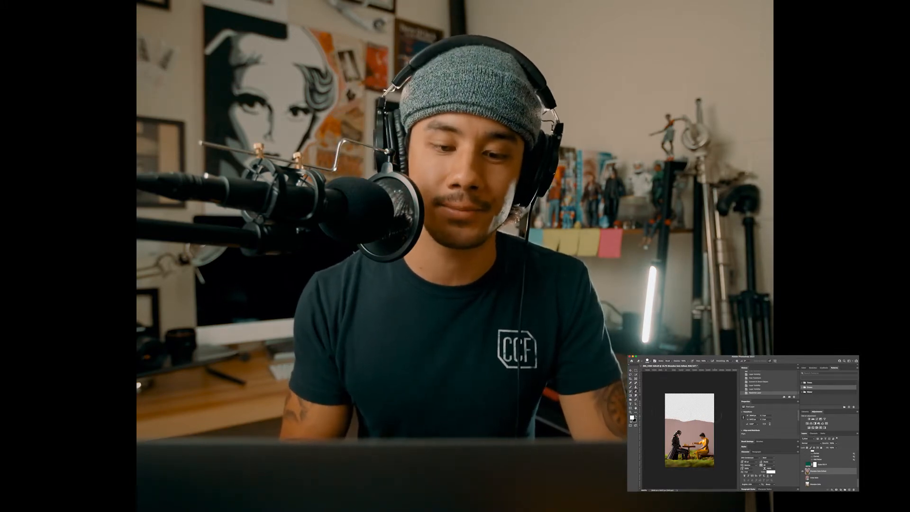
pyautogui.moveTo(706, 413); pyautogui.dragTo(692, 414)
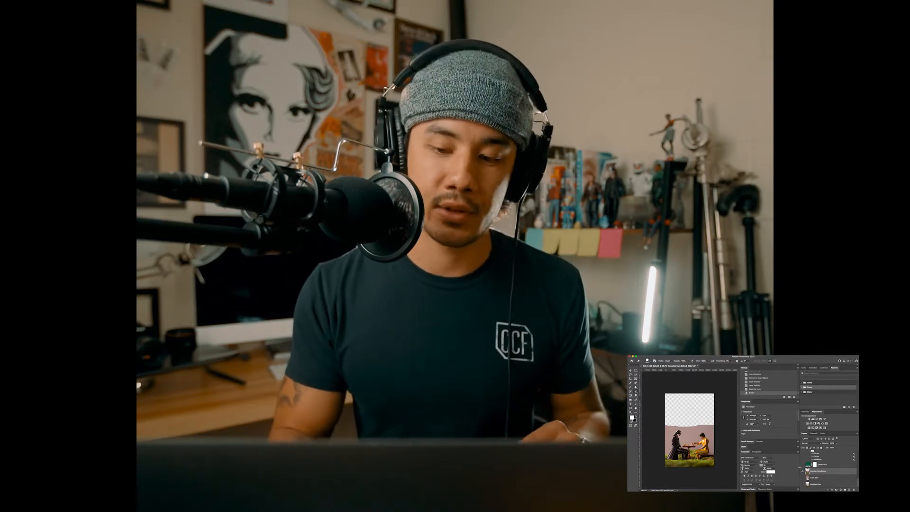
# - Hide the combined Brandon Solo Edited layer and show the Bruce & Brandon Scaled layer
pyautogui.click(802, 472)
pyautogui.scroll(3, 815, 469)
pyautogui.click(803, 462)
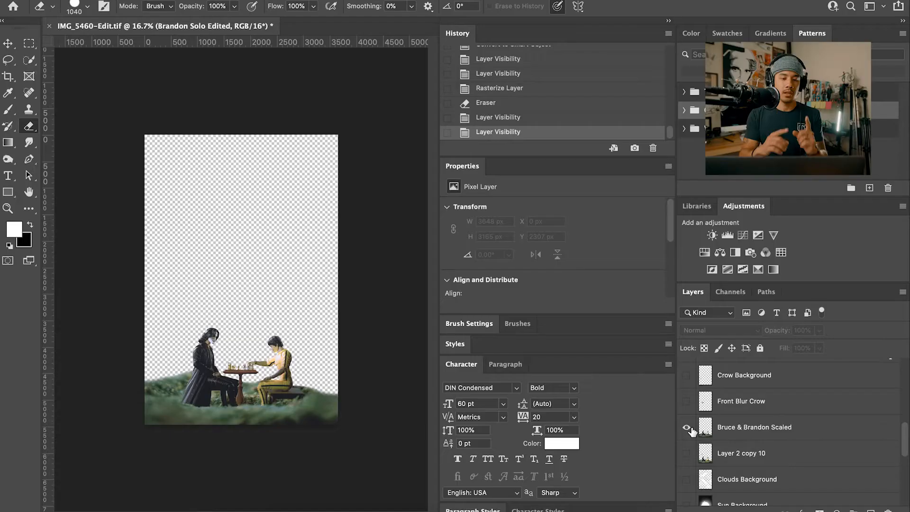
# - Compare the combined Brandon Solo Edited layer with Bruce & Brandon Scaled by switching their visibility, ending on the scaled version
pyautogui.scroll(-2, 705, 457)
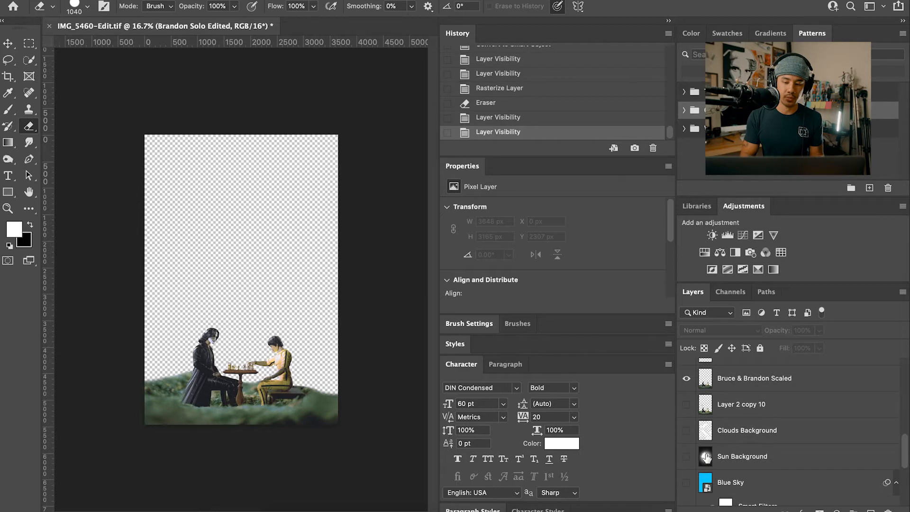
pyautogui.click(683, 379)
pyautogui.scroll(-3, 728, 423)
pyautogui.click(686, 443)
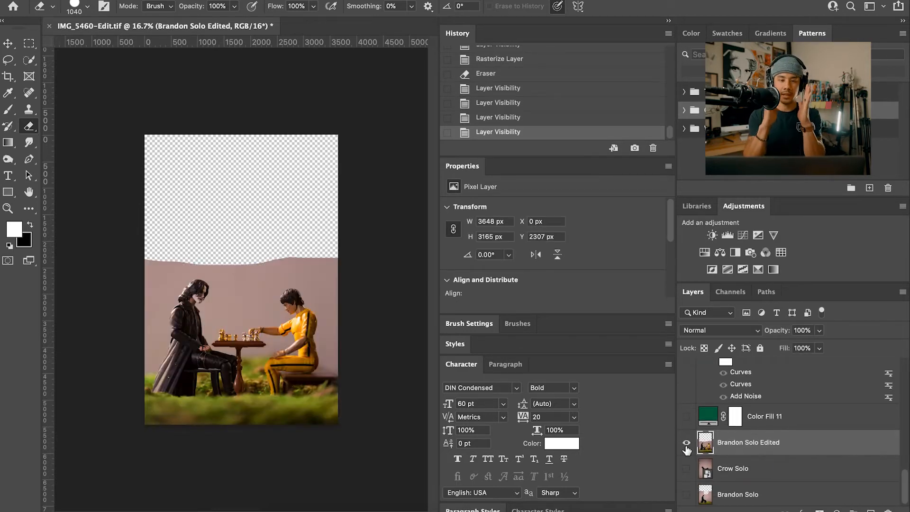
pyautogui.click(686, 443)
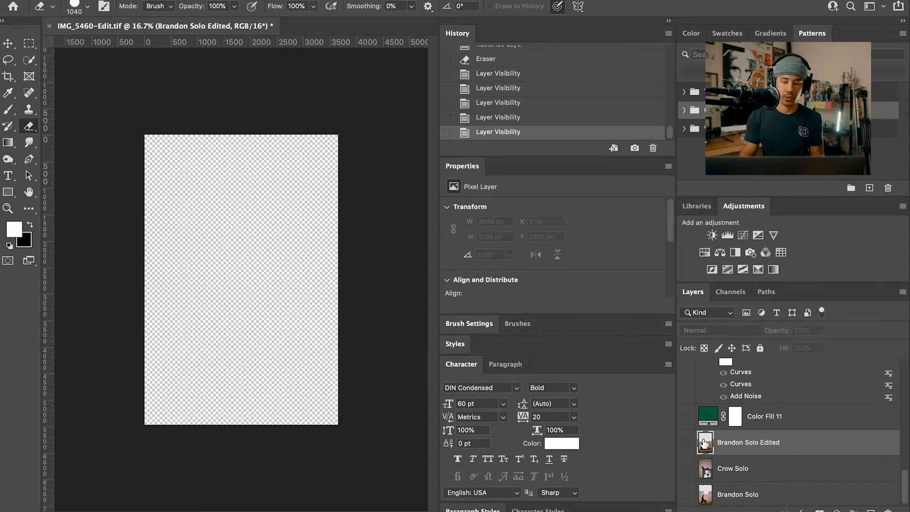
pyautogui.scroll(5, 703, 446)
pyautogui.scroll(1, 704, 444)
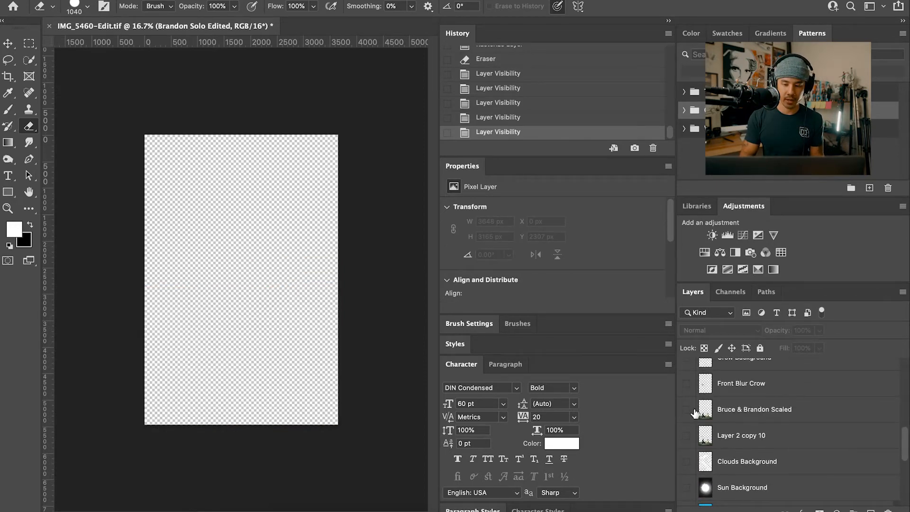
pyautogui.click(687, 409)
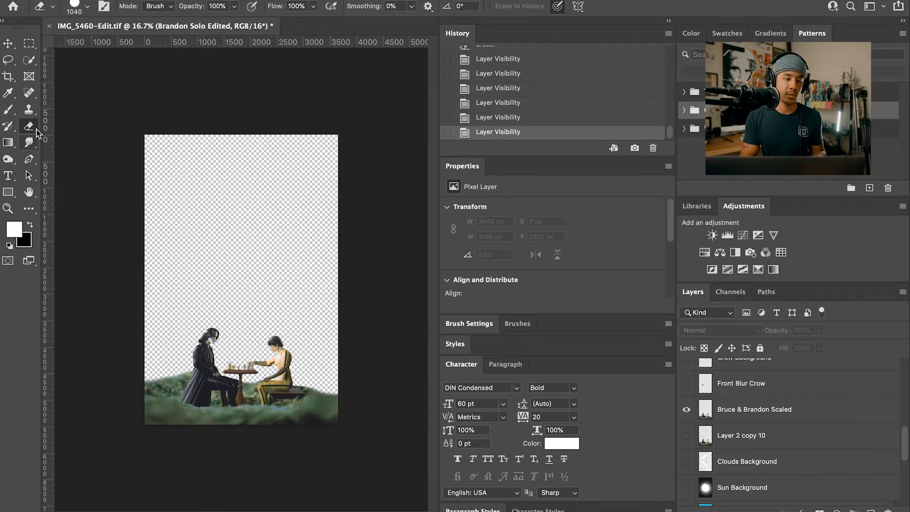
pyautogui.click(29, 109)
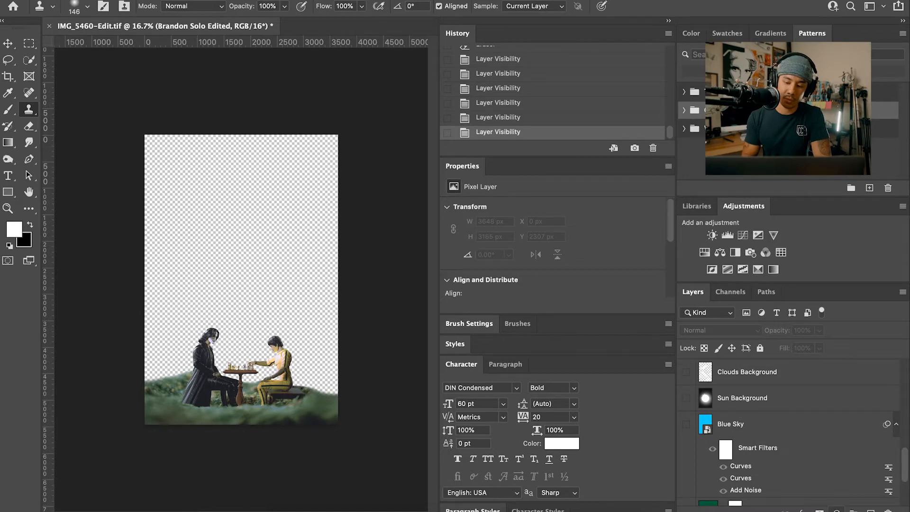
pyautogui.click(836, 509)
pyautogui.click(853, 91)
pyautogui.moveTo(691, 170)
pyautogui.mouseDown()
pyautogui.moveTo(603, 220)
pyautogui.moveTo(692, 238)
pyautogui.moveTo(701, 209)
pyautogui.mouseUp()
pyautogui.moveTo(758, 232)
pyautogui.mouseDown()
pyautogui.moveTo(754, 143)
pyautogui.moveTo(750, 258)
pyautogui.moveTo(749, 220)
pyautogui.mouseUp()
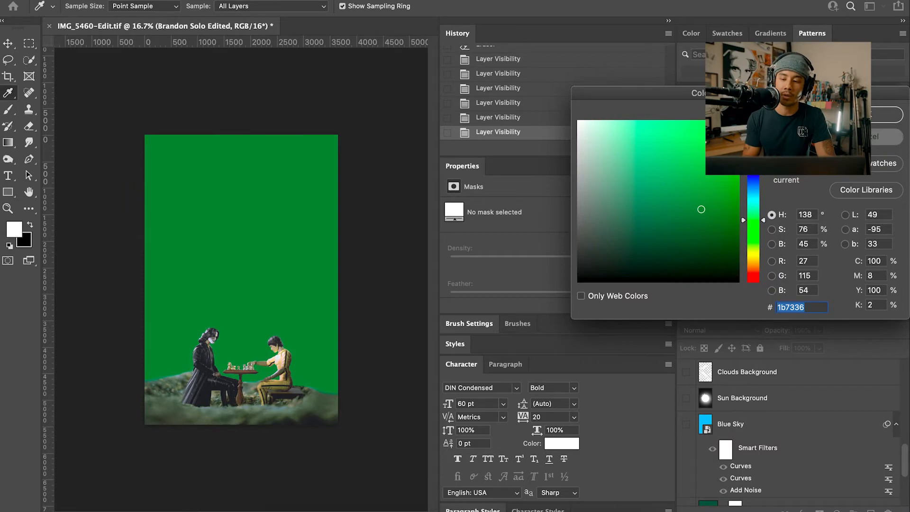
pyautogui.click(862, 137)
# - Show the Blue Sky and Clouds Background layers behind the two figures
pyautogui.click(692, 425)
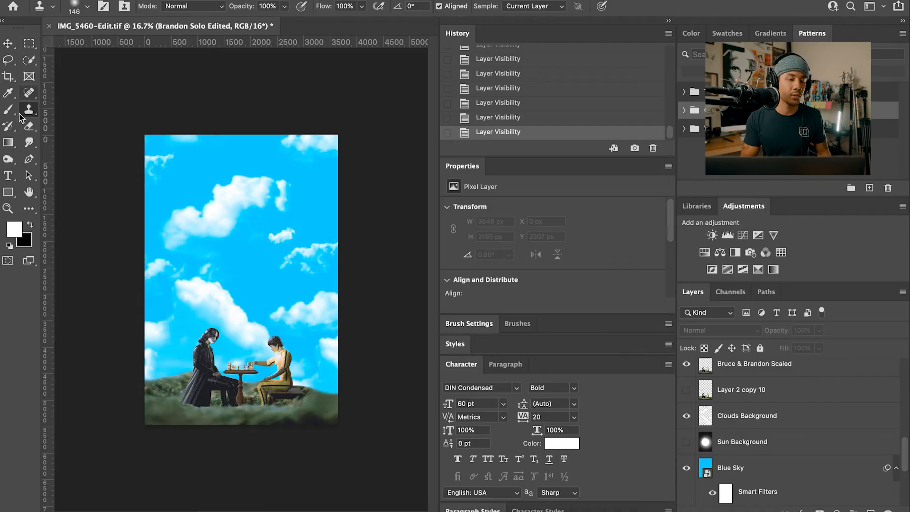
# - Browse the Brush tool's presets, including the Free Fog Photoshop Brushes 1 and General Brushes sets
pyautogui.click(9, 114)
pyautogui.click(74, 7)
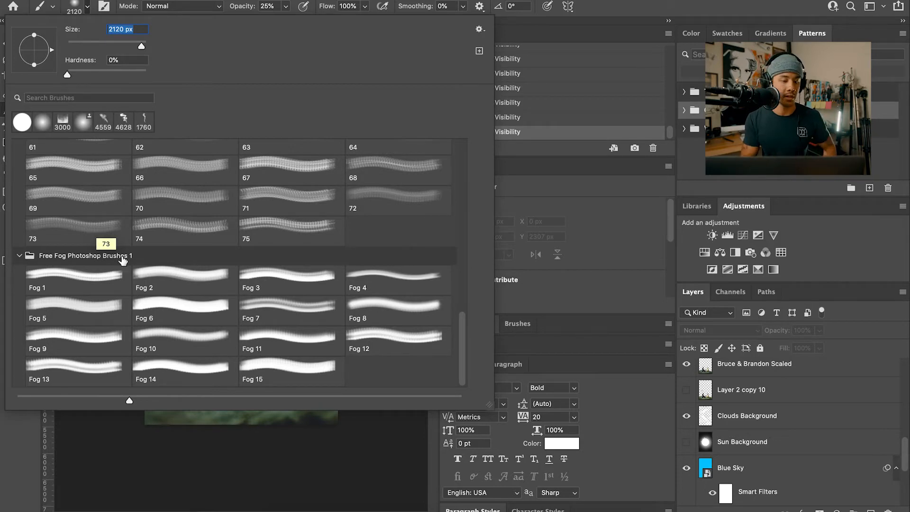
pyautogui.scroll(10, 143, 278)
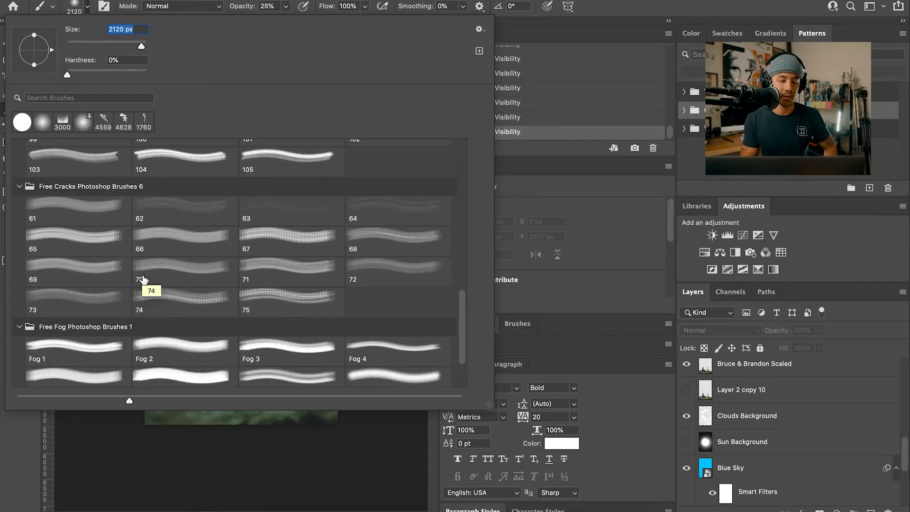
pyautogui.scroll(5, 143, 279)
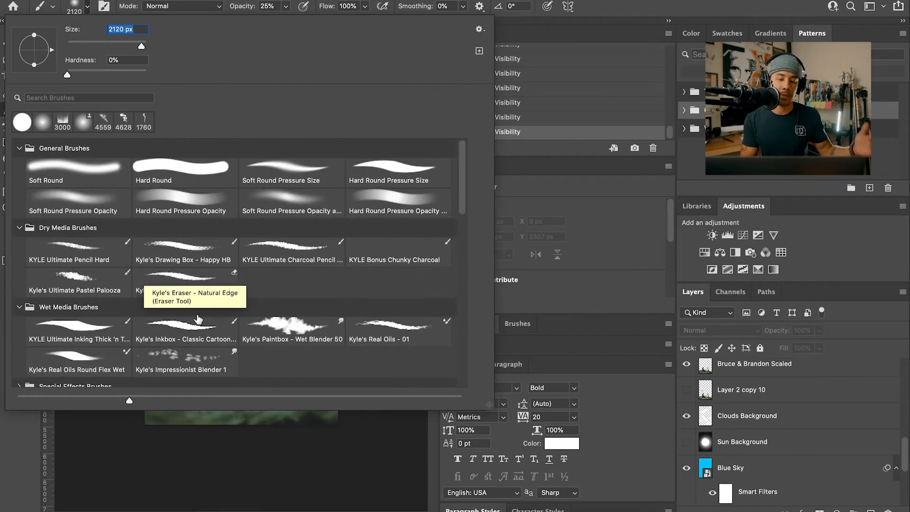
pyautogui.click(397, 465)
pyautogui.click(397, 465)
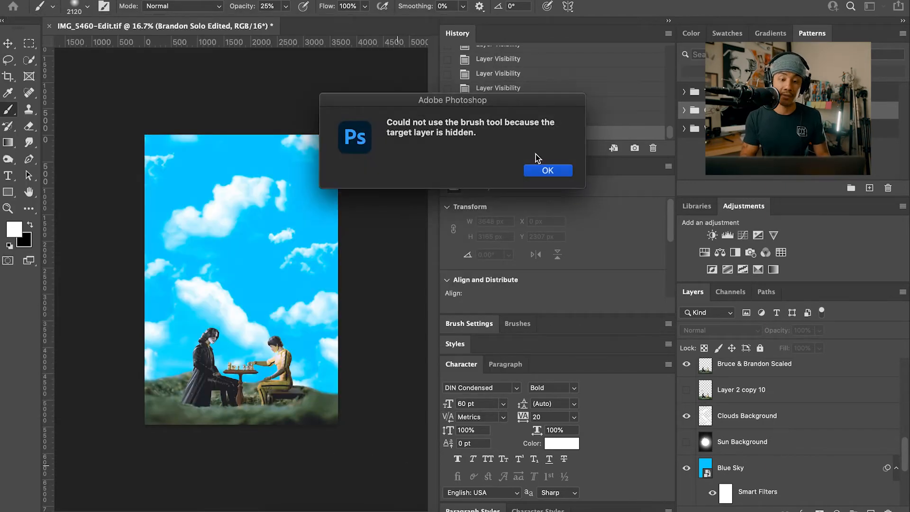
pyautogui.click(543, 173)
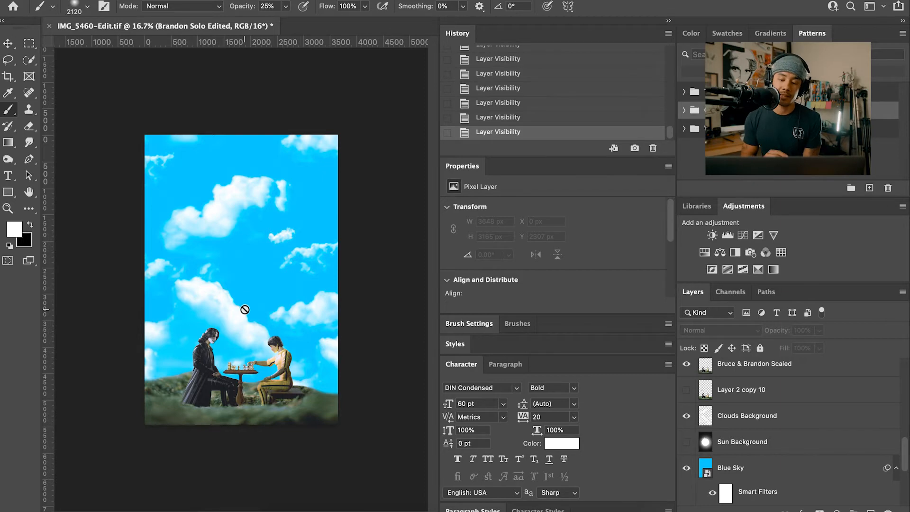
# - Show the Sun Background, Front Blur Crow and Crow Background layers in the scene
pyautogui.click(687, 441)
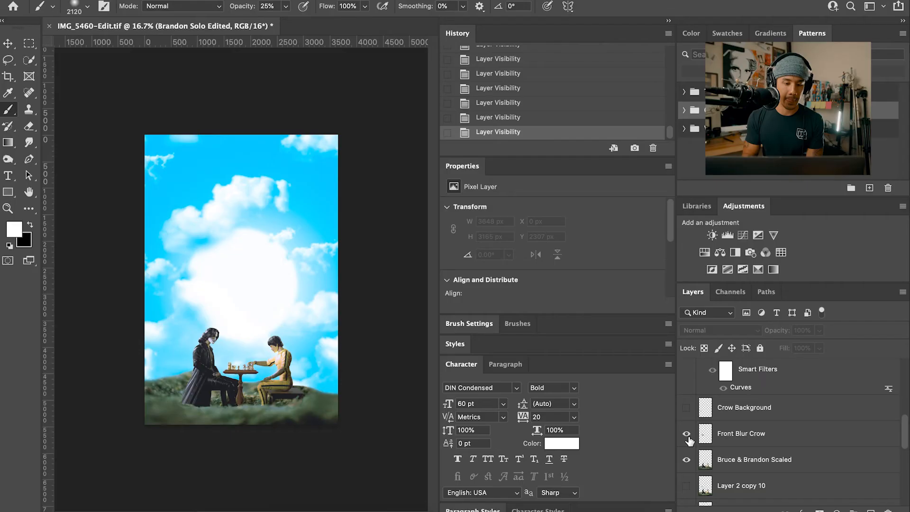
pyautogui.click(686, 434)
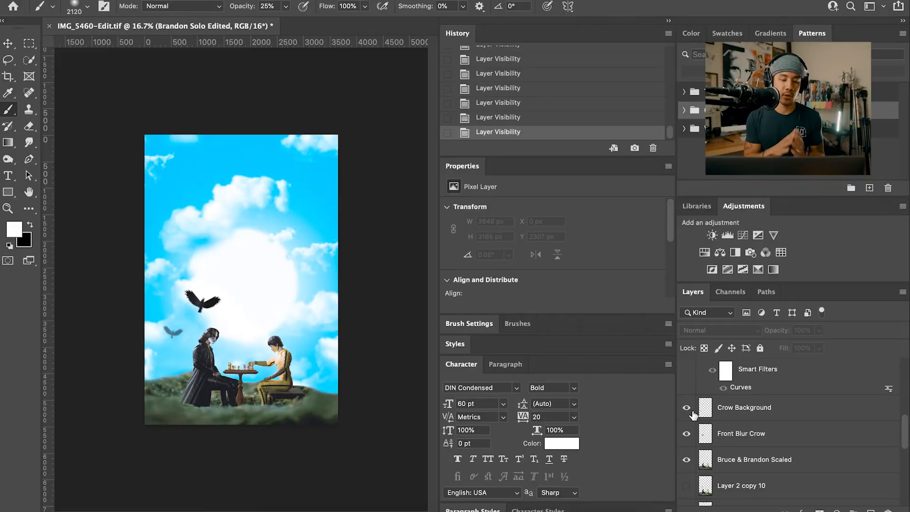
# - Examine the blurred front crow above the dark-coated figure up close and within the whole scene
pyautogui.press('super+plus')
pyautogui.press('super+plus')
pyautogui.press('super+plus')
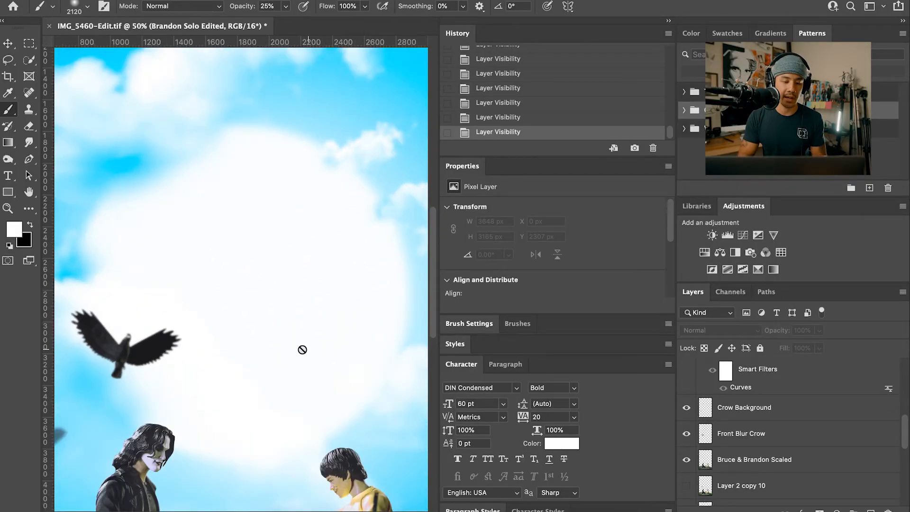
pyautogui.hscroll(-8, 303, 349)
pyautogui.press('super+plus')
pyautogui.press('super+plus')
pyautogui.hscroll(1, 303, 350)
pyautogui.scroll(-1, 302, 350)
pyautogui.hscroll(5, 303, 349)
pyautogui.scroll(-5, 303, 349)
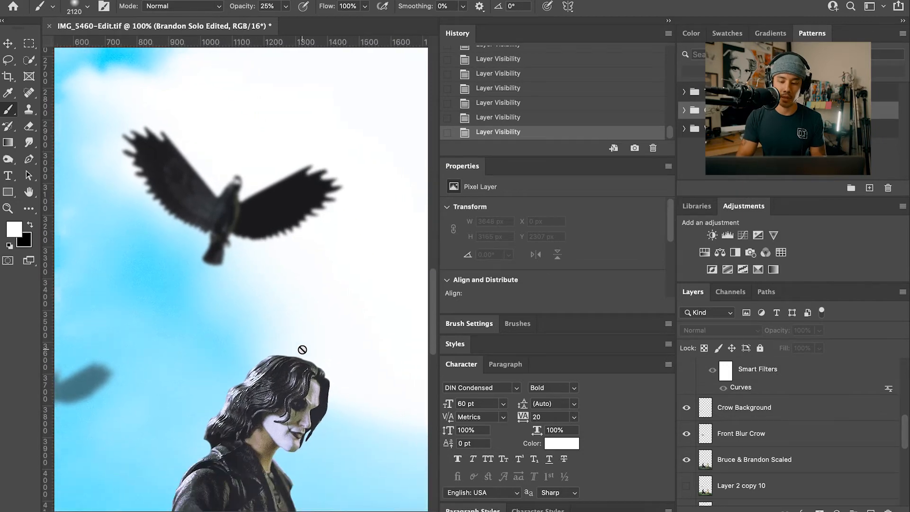
pyautogui.press('super+minus')
pyautogui.press('super+minus')
pyautogui.press('super+minus')
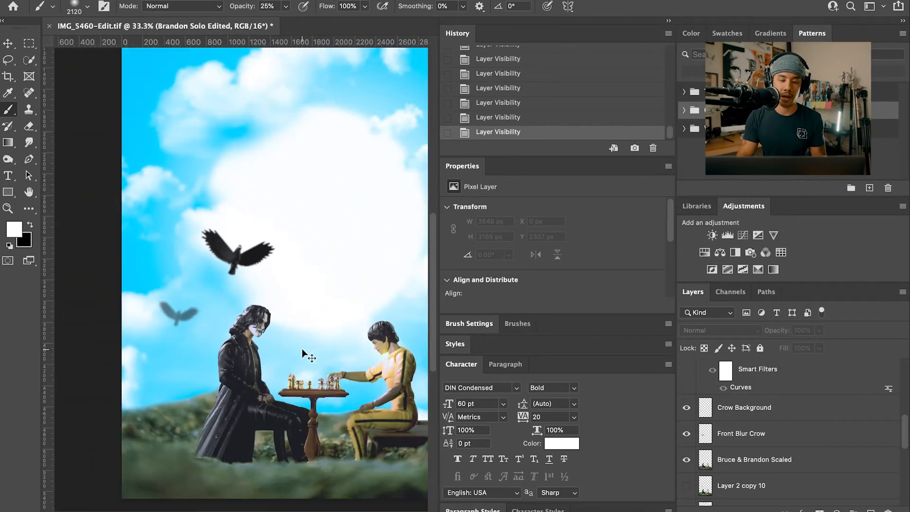
pyautogui.press('super+minus')
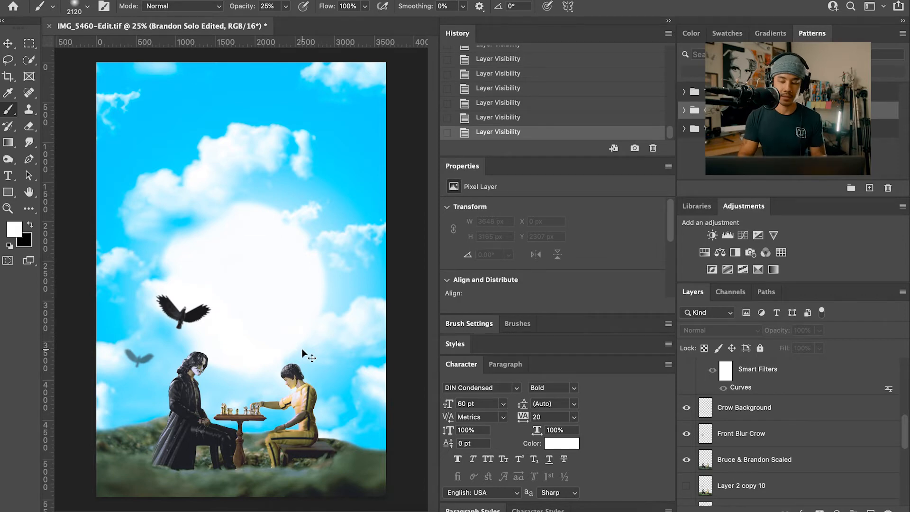
# - Select the Front Blur Crow layer and look through the available Blur filters without applying one
pyautogui.press('super+plus')
pyautogui.press('super+plus')
pyautogui.scroll(-5, 224, 316)
pyautogui.hscroll(-3, 223, 316)
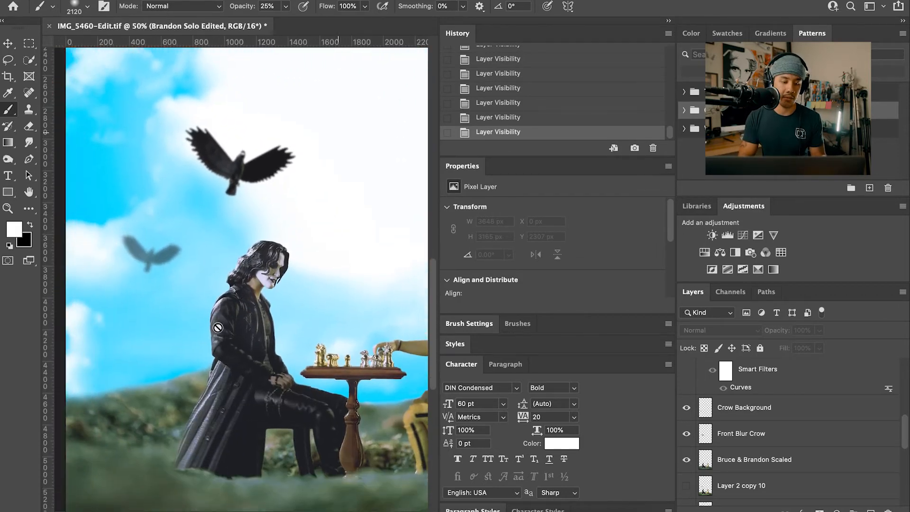
pyautogui.scroll(-2, 218, 328)
pyautogui.hscroll(-2, 218, 328)
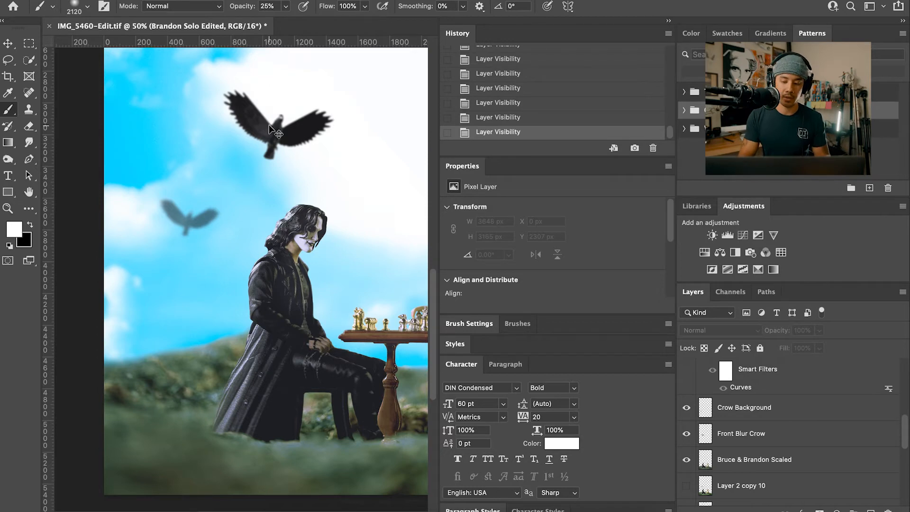
pyautogui.press('super+plus')
pyautogui.keyDown('super'); pyautogui.click(279, 105); pyautogui.keyUp('super')
pyautogui.click(289, 0)
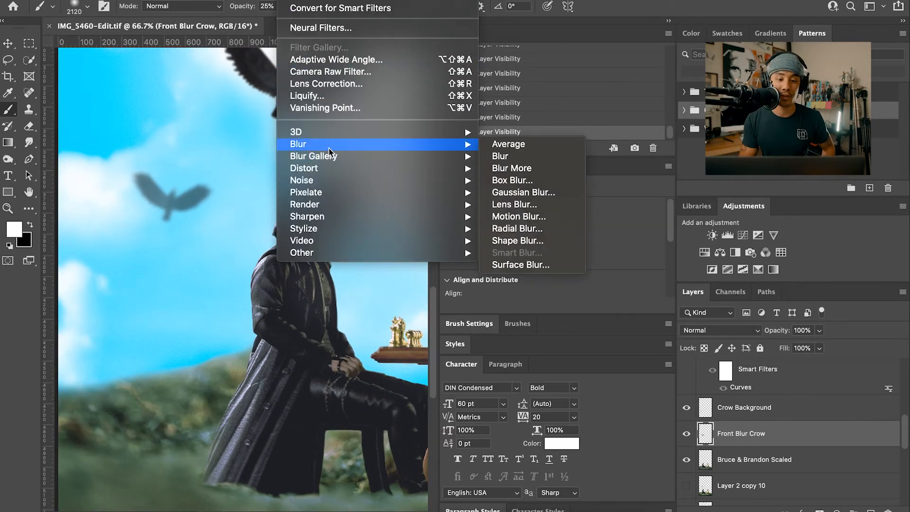
pyautogui.moveTo(465, 144)
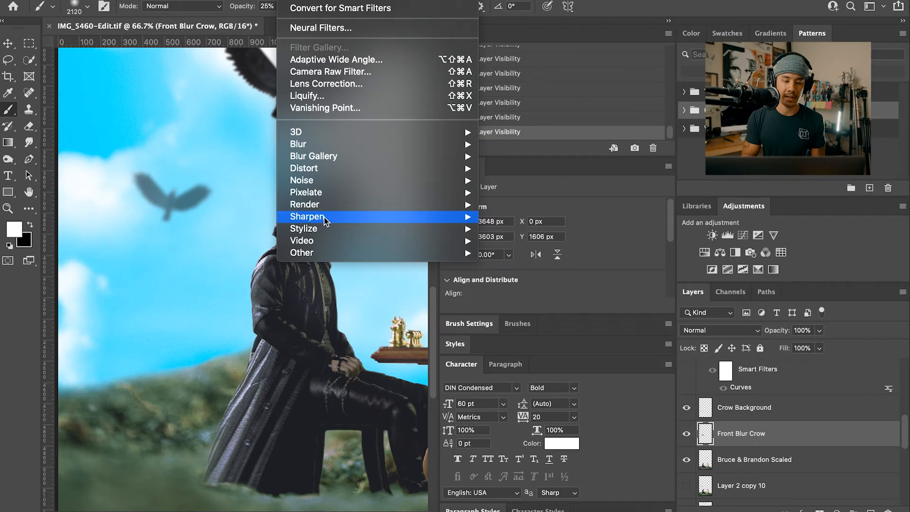
pyautogui.click(186, 259)
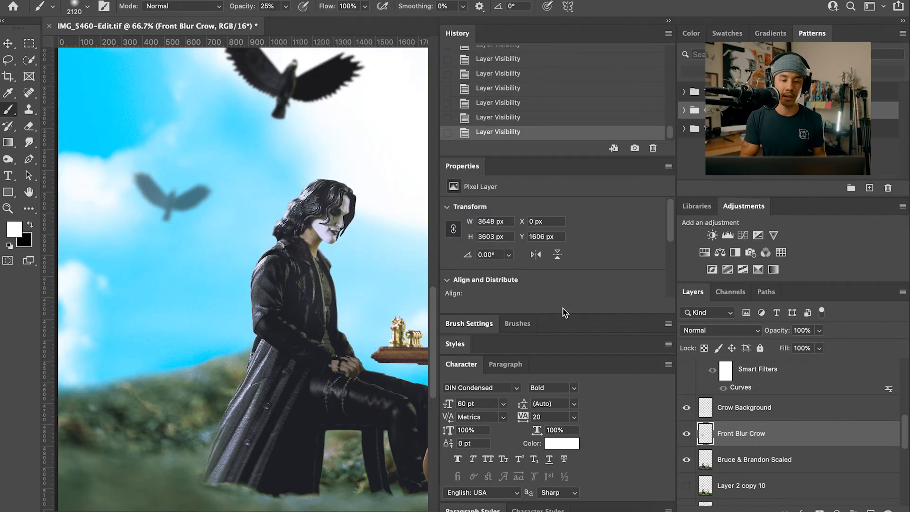
# - Set the Crow Background layer's opacity to 47%
pyautogui.click(773, 416)
pyautogui.click(818, 331)
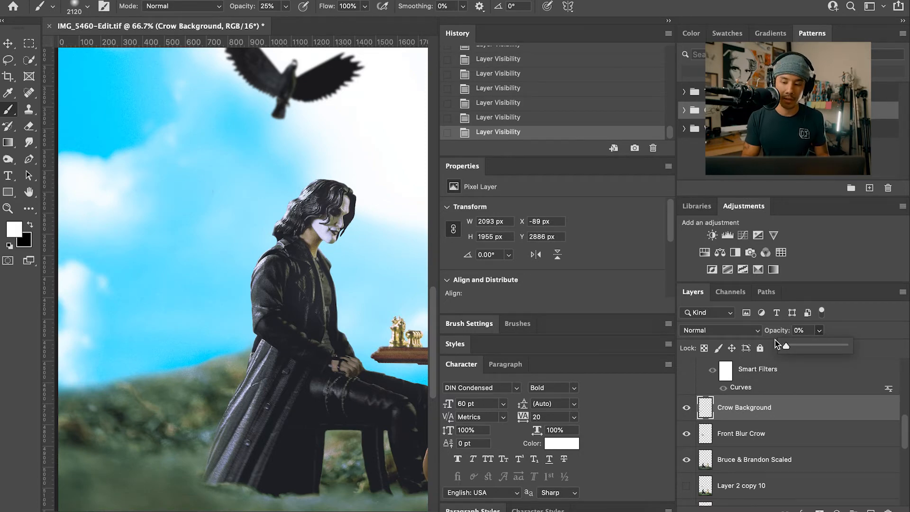
pyautogui.moveTo(821, 349); pyautogui.dragTo(815, 350)
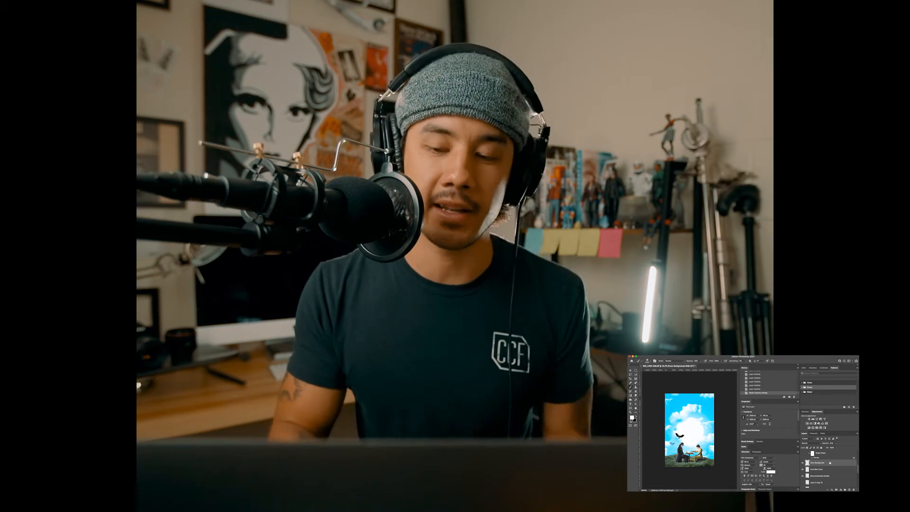
# - Show the Sun Glow layer above the crows and figures
pyautogui.scroll(3, 824, 464)
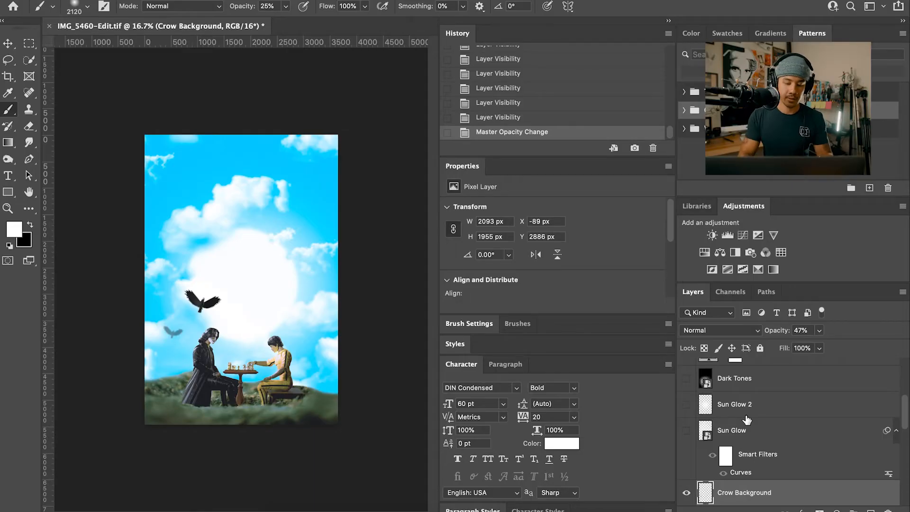
pyautogui.press('super+plus')
pyautogui.press('super+plus')
pyautogui.press('super+plus')
pyautogui.press('super+plus')
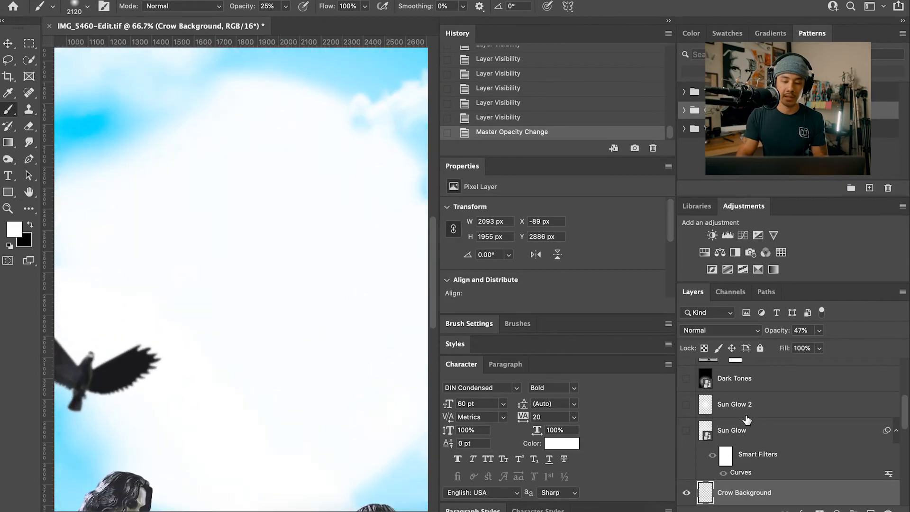
pyautogui.press('super+minus')
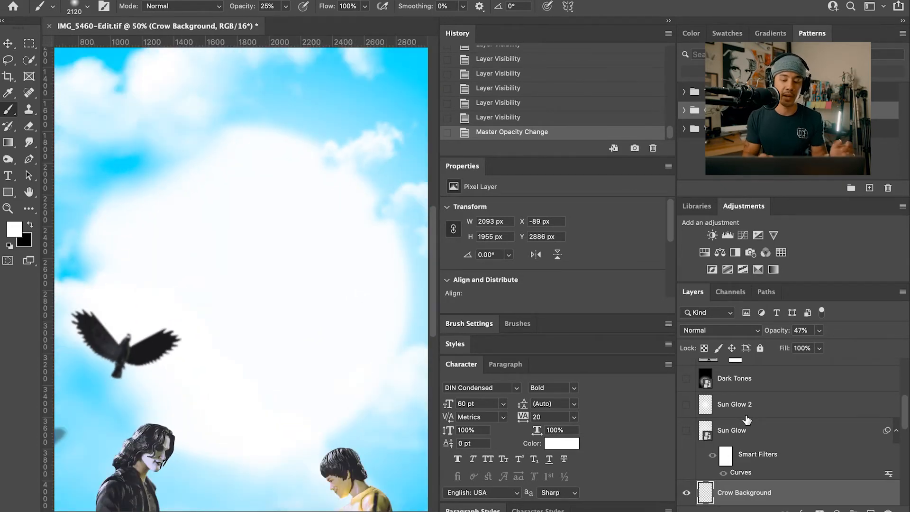
pyautogui.click(687, 430)
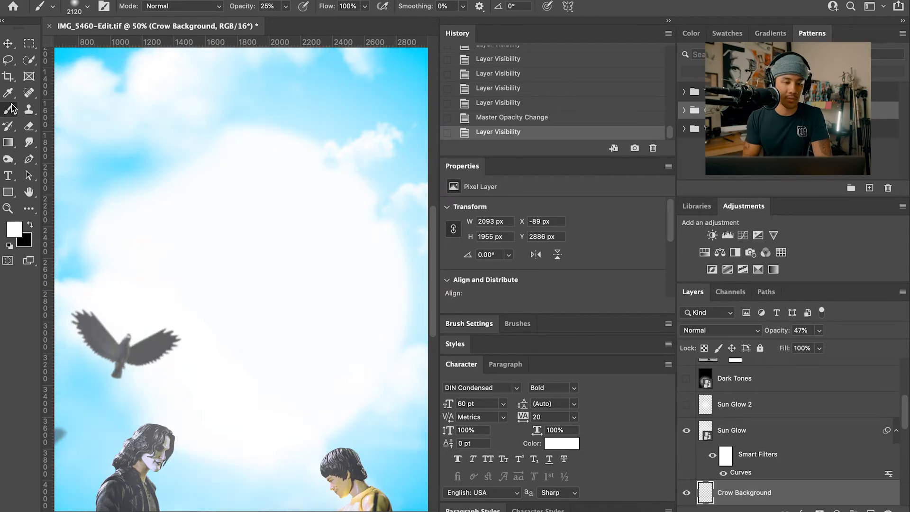
# - Set the soft brush size to 3200 px and paint one white dab over the sun on the Crow Background layer
pyautogui.click(78, 5)
pyautogui.moveTo(108, 42); pyautogui.dragTo(120, 42)
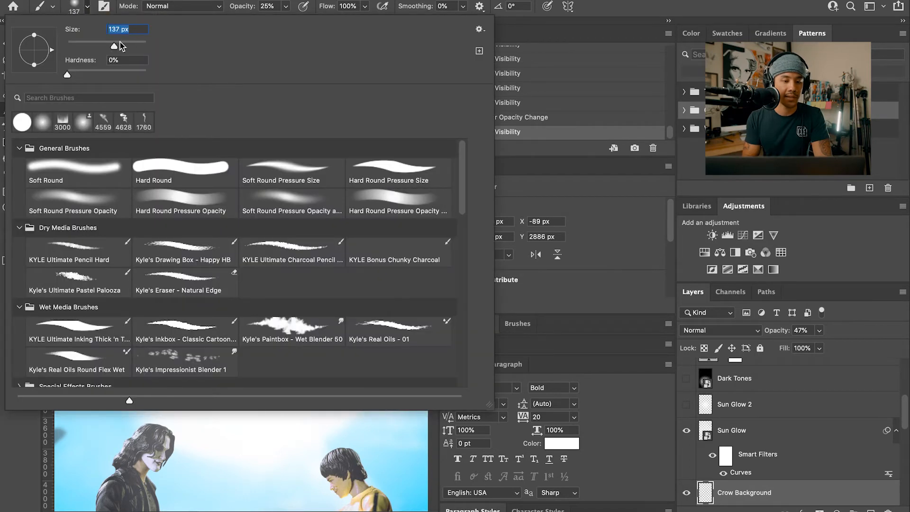
pyautogui.write('460')
pyautogui.press('Return')
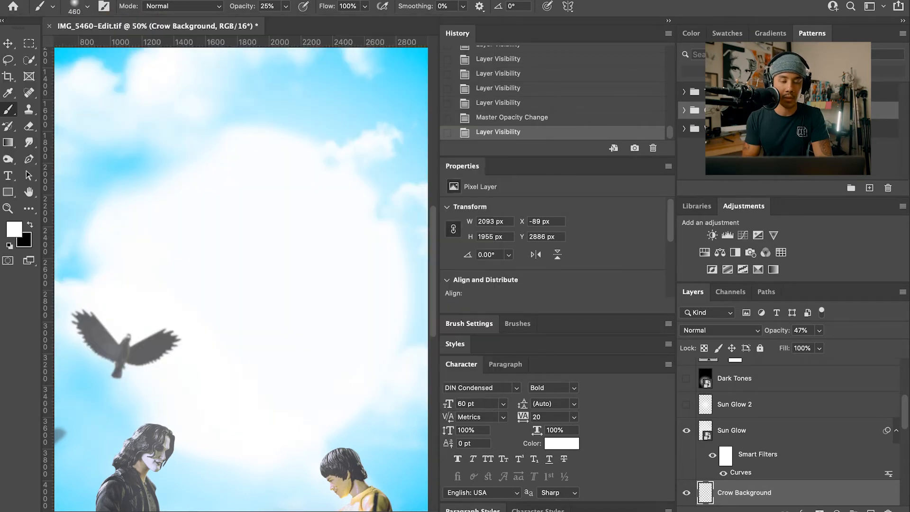
pyautogui.click(79, 10)
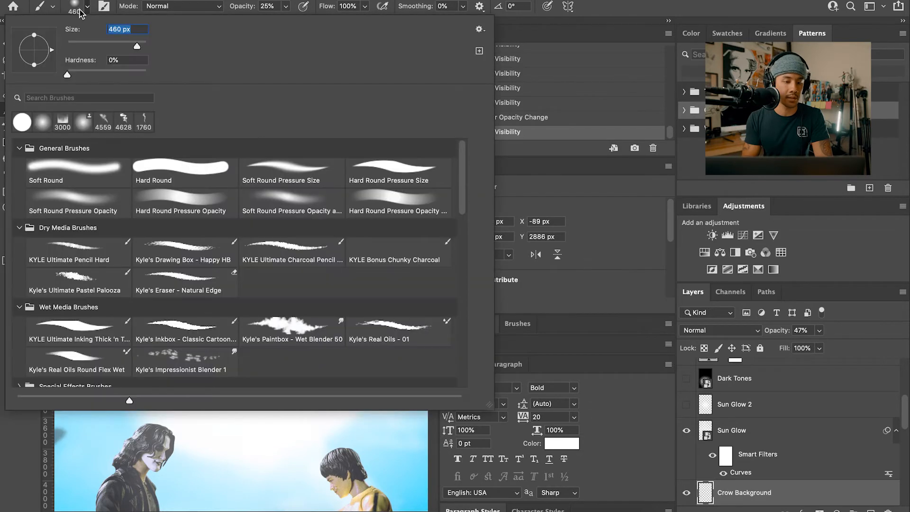
pyautogui.moveTo(133, 45); pyautogui.dragTo(144, 46)
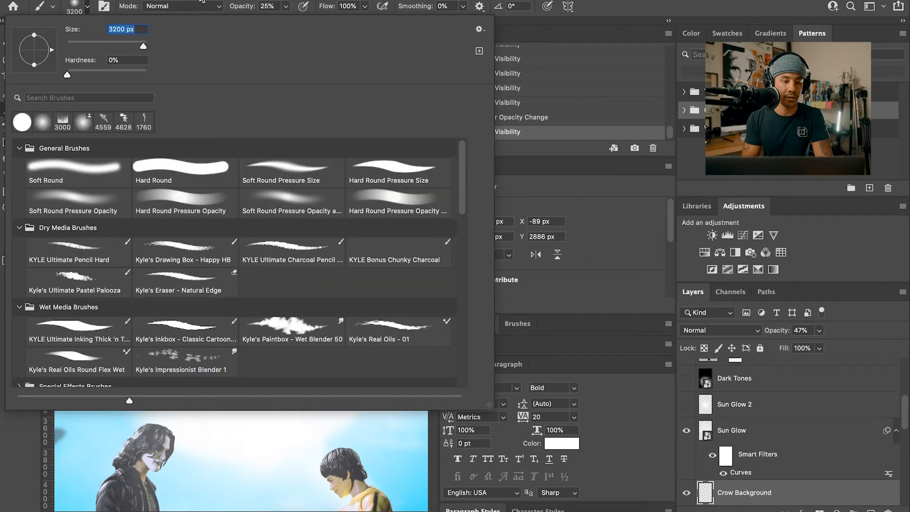
pyautogui.press('Return')
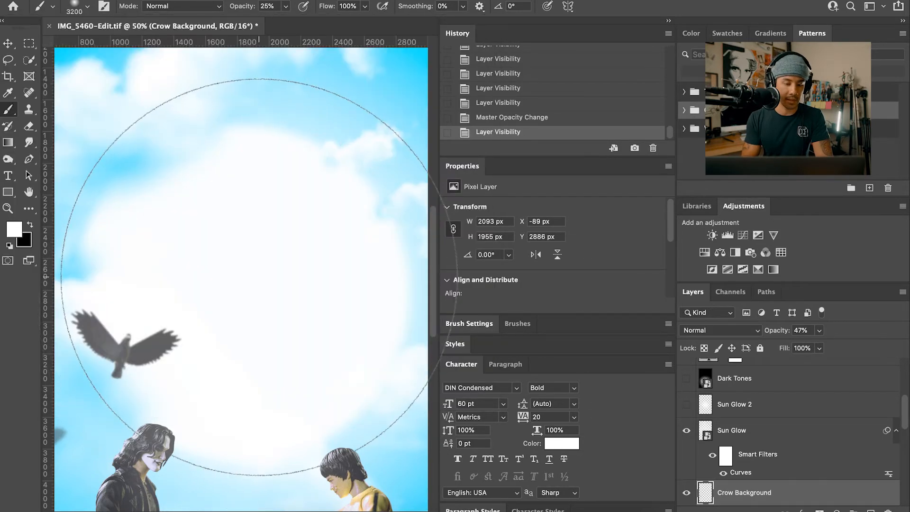
pyautogui.click(244, 278)
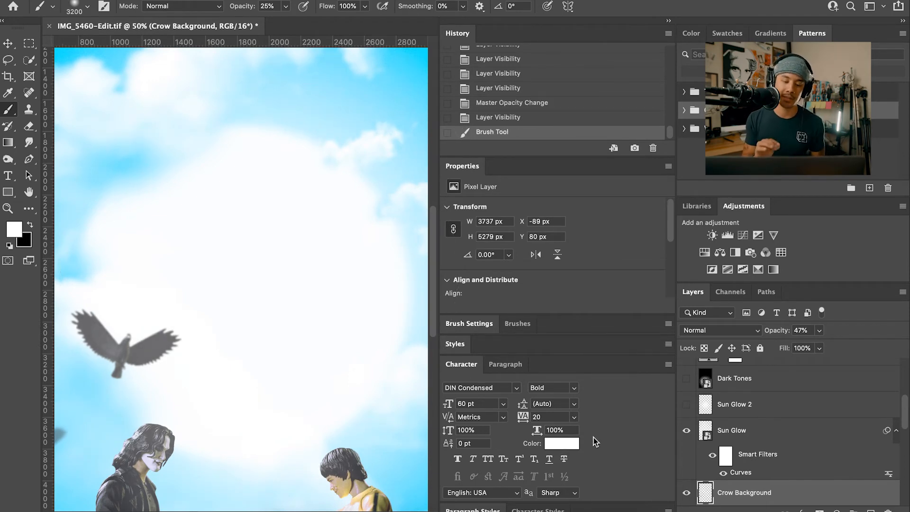
# - Show the Sun Glow 2 layer to strengthen the haze around the front crow
pyautogui.press('super+plus')
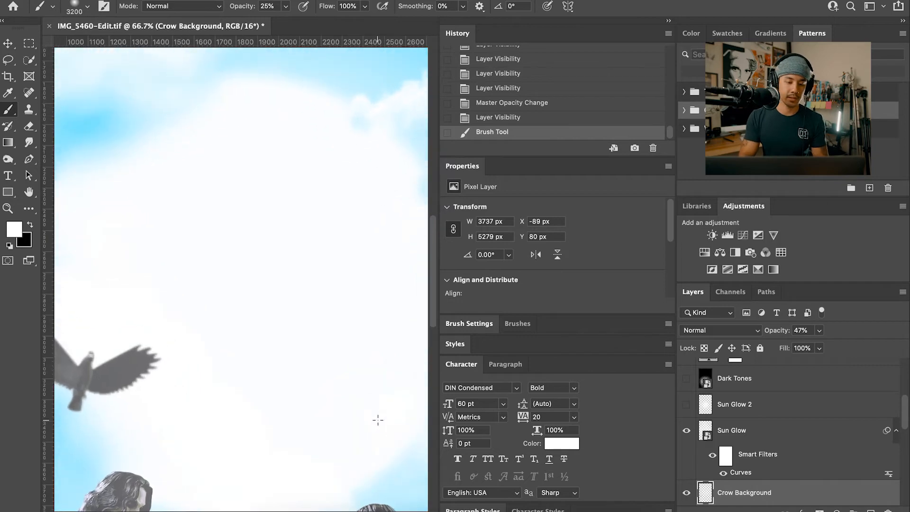
pyautogui.moveTo(93, 360); pyautogui.dragTo(199, 330)
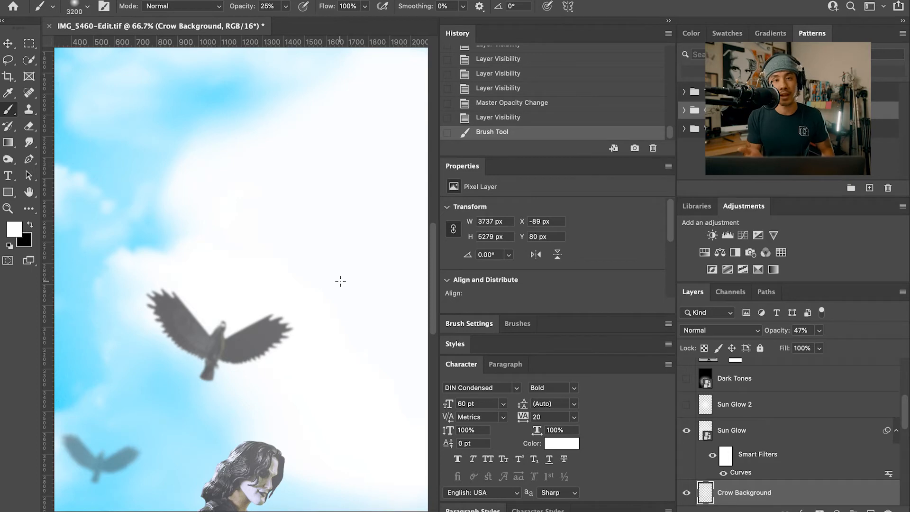
pyautogui.click(687, 404)
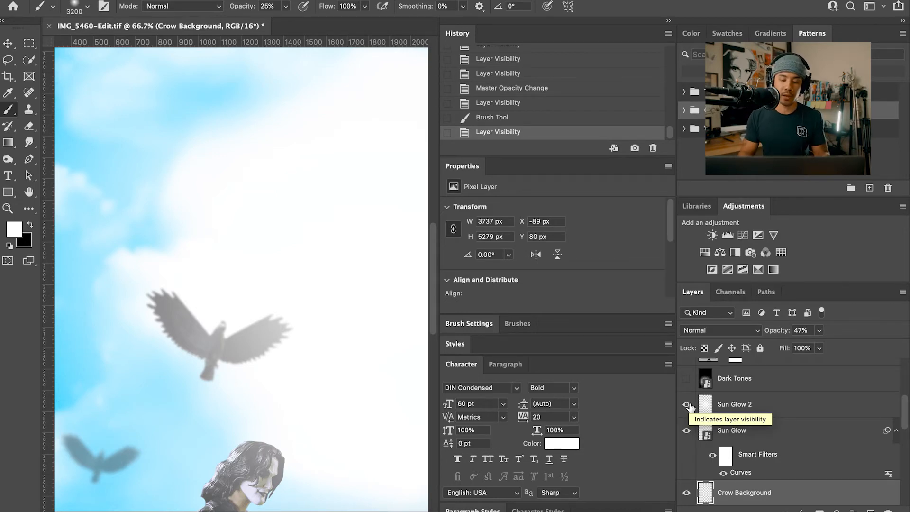
# - Show the Dark Tones layer over the whole composite
pyautogui.press('super+0')
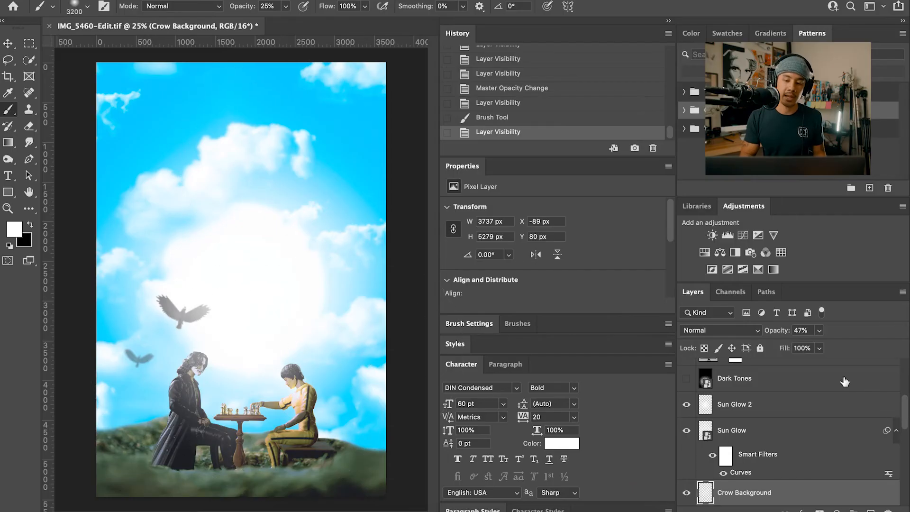
pyautogui.click(686, 378)
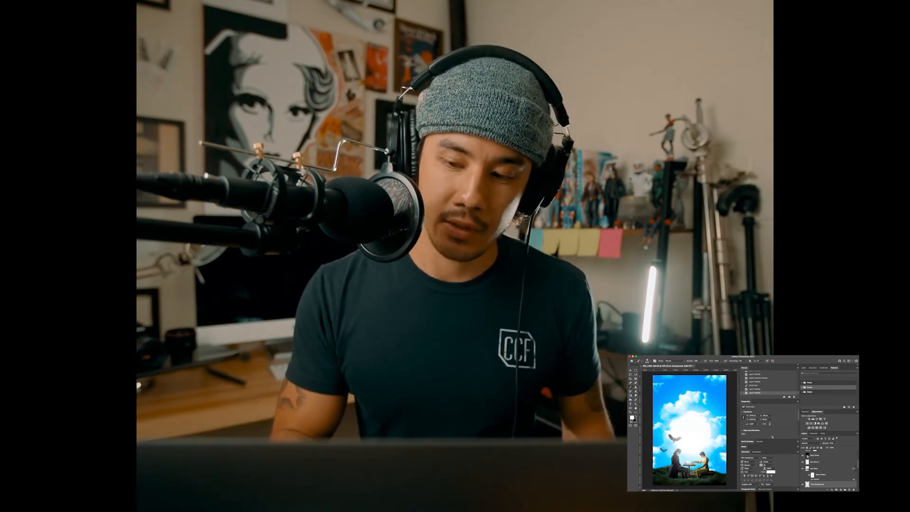
pyautogui.moveTo(858, 462); pyautogui.dragTo(858, 457)
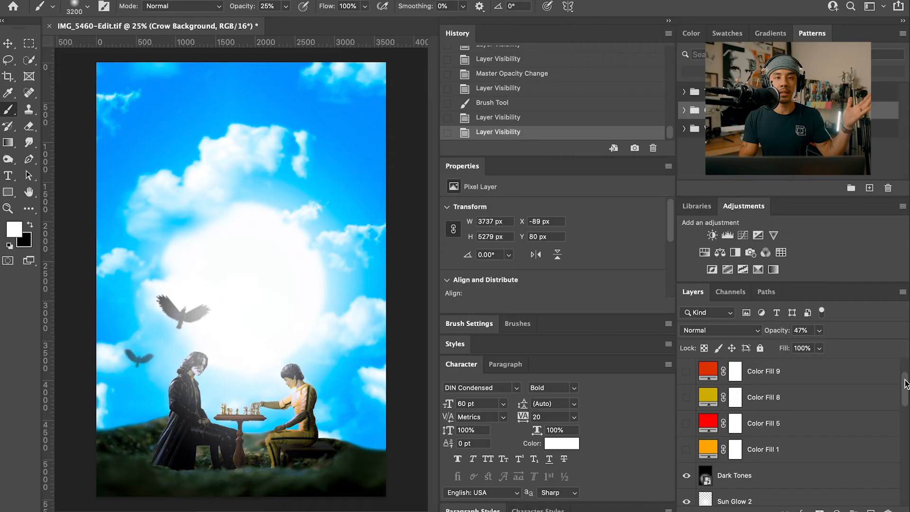
pyautogui.moveTo(904, 380); pyautogui.dragTo(903, 376)
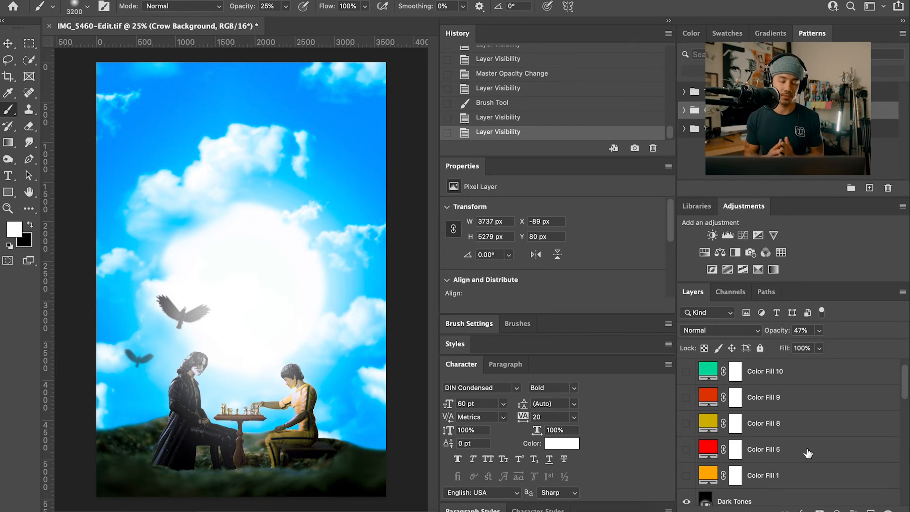
# - Show the orange Color Fill 1 layer and the red Color Fill 5 layer above Dark Tones, leaving Color Fill 5 selected
pyautogui.click(805, 471)
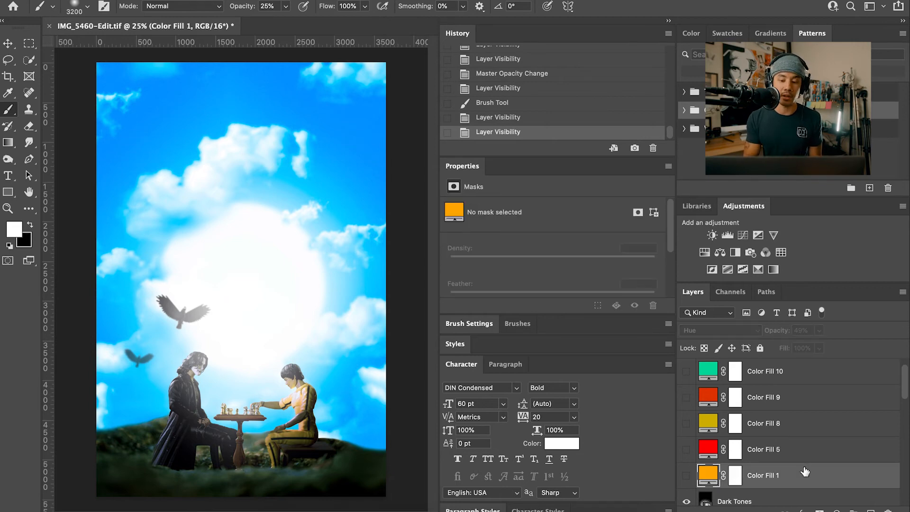
pyautogui.click(688, 476)
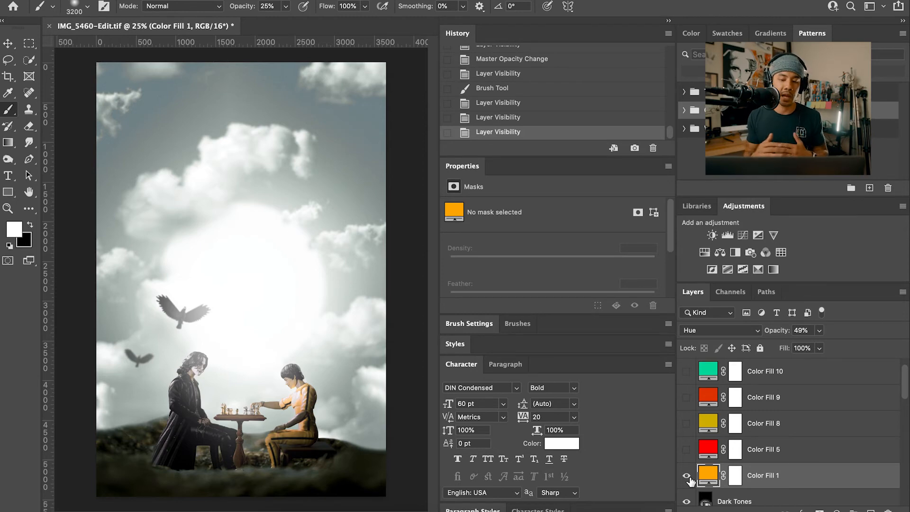
pyautogui.click(686, 449)
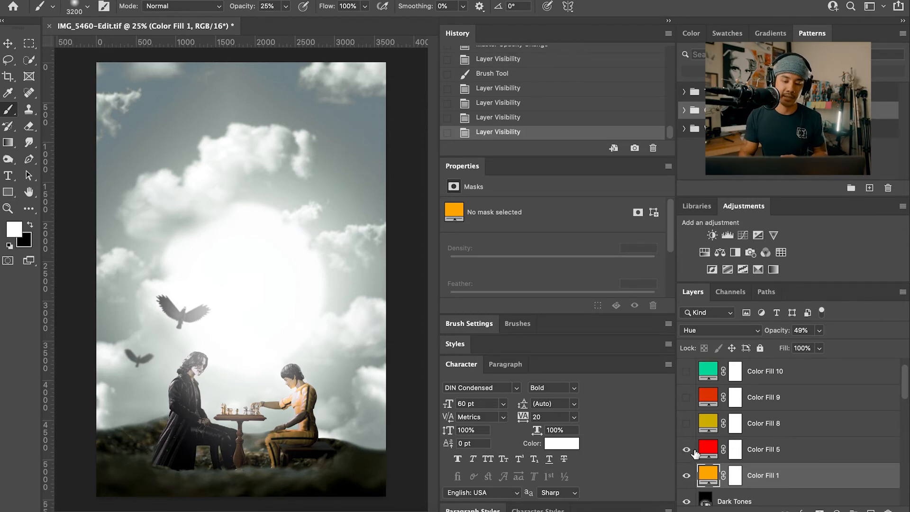
pyautogui.click(777, 459)
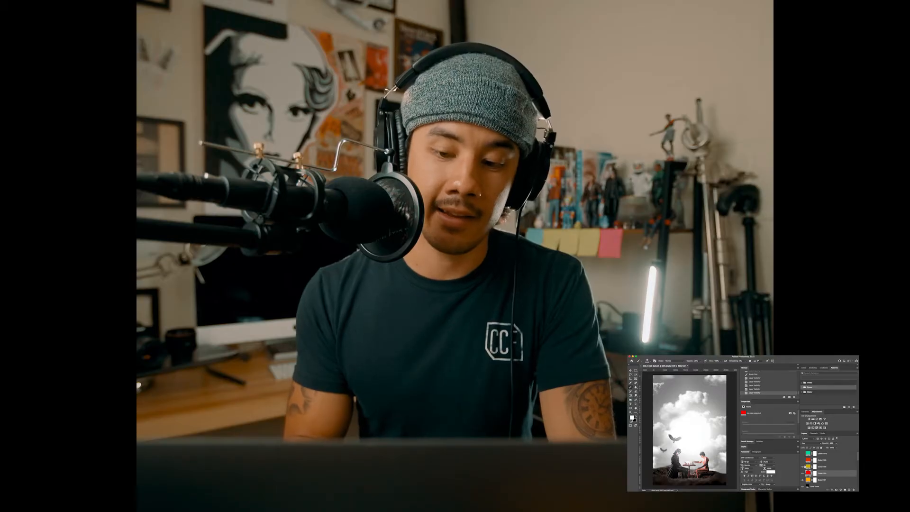
# - Show the yellow Color Fill 8 layer and the orange-red Color Fill 9 layer to warm the composite
pyautogui.click(829, 466)
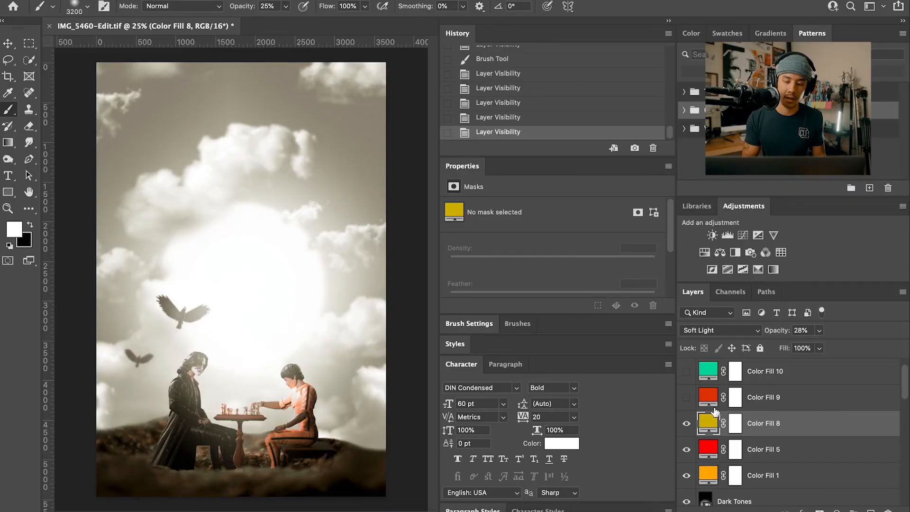
pyautogui.click(687, 399)
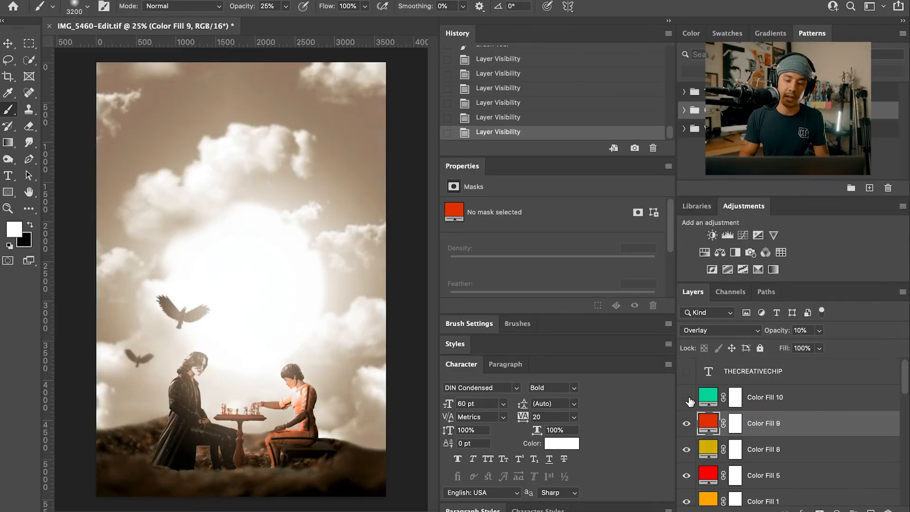
# - Select the green Color Fill 10 layer and show it on top of the other color fills
pyautogui.click(810, 399)
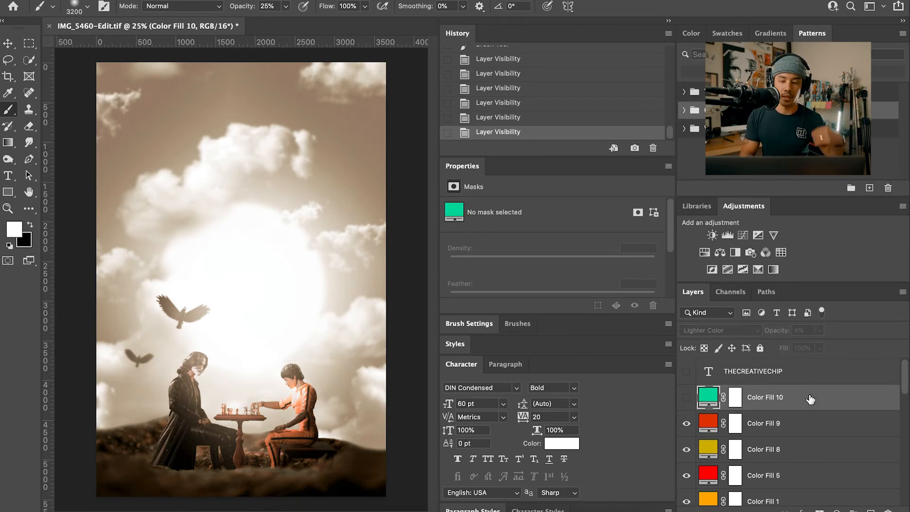
pyautogui.click(691, 395)
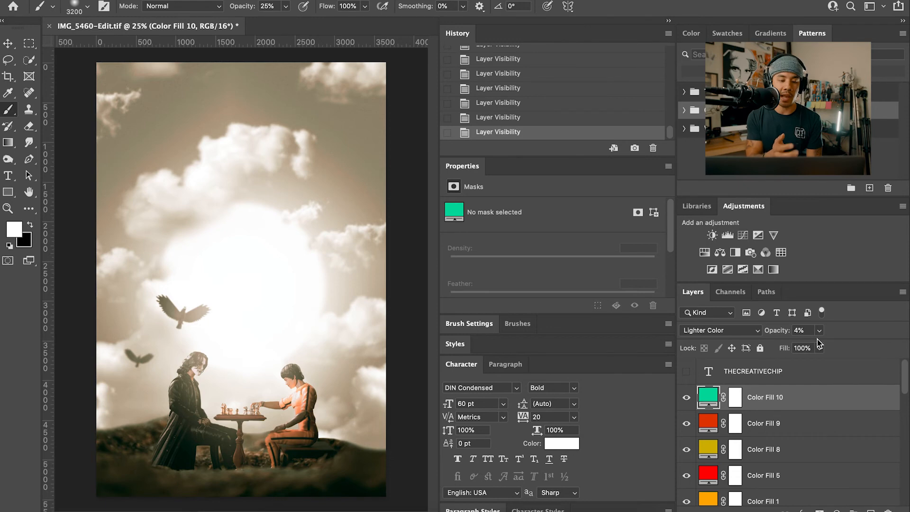
pyautogui.press('super+minus')
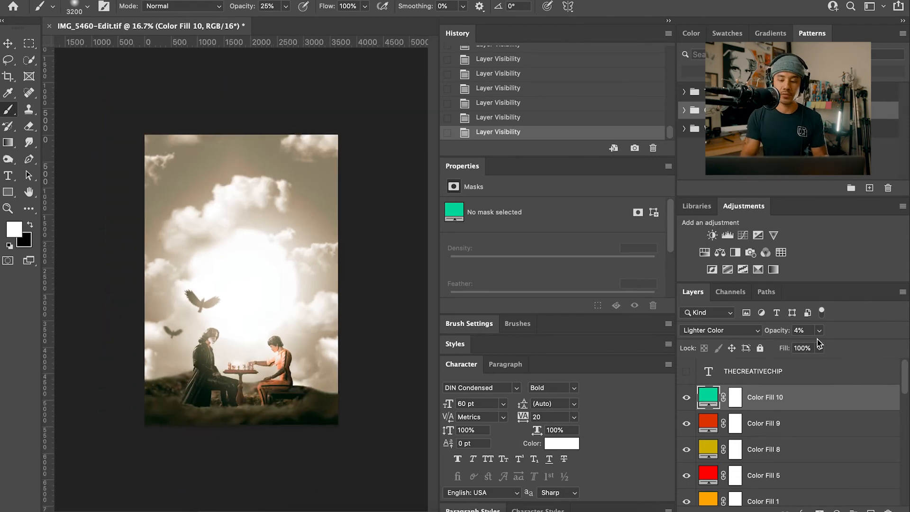